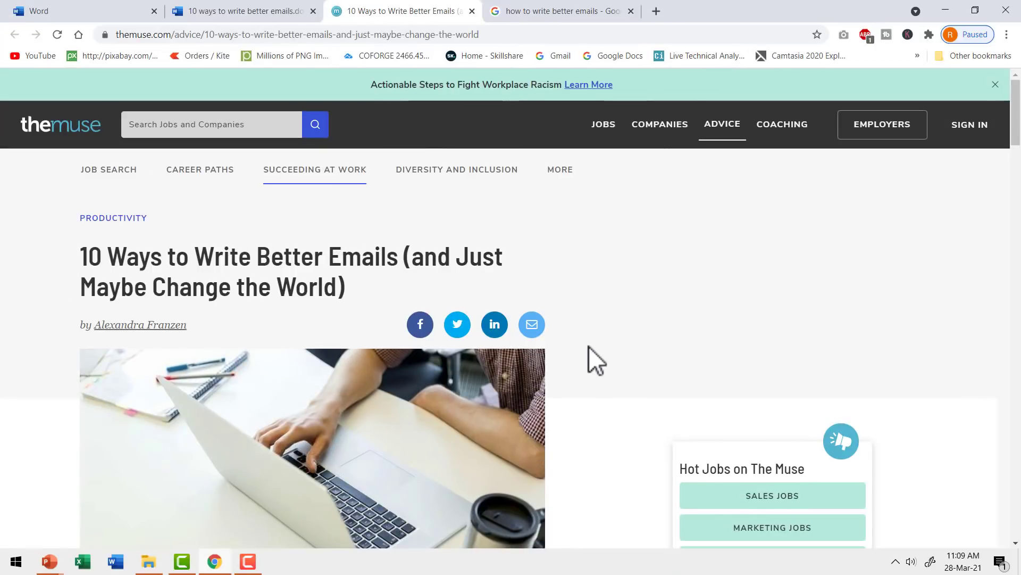
Scroll The Muse better-emails article down to its numbered tips.
scroll(589, 345, "down", 6)
scroll(588, 350, "down", 7)
scroll(588, 351, "down", 5)
scroll(589, 352, "down", 5)
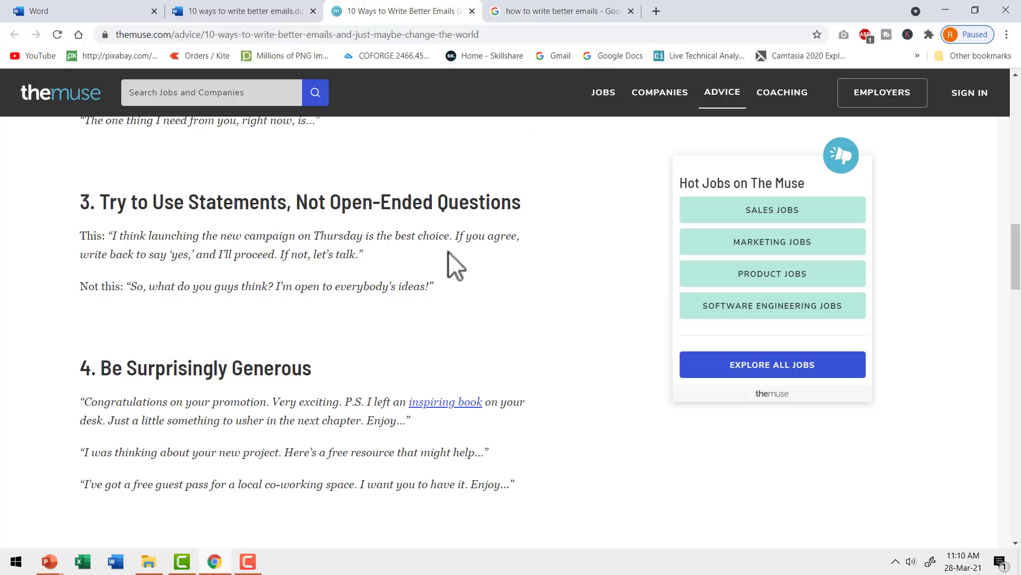
left_click(279, 13)
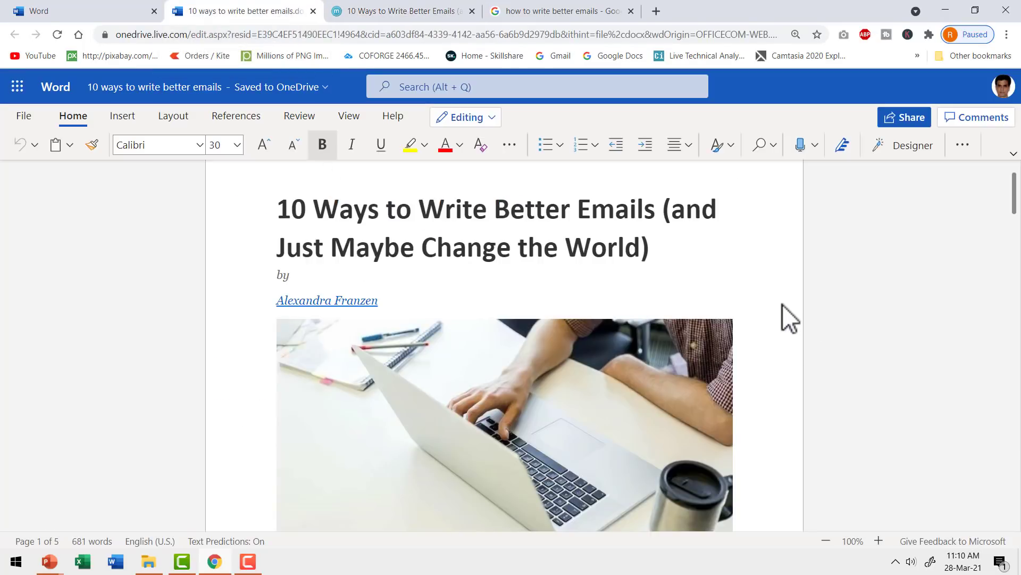
scroll(779, 310, "down", 5)
scroll(779, 314, "down", 5)
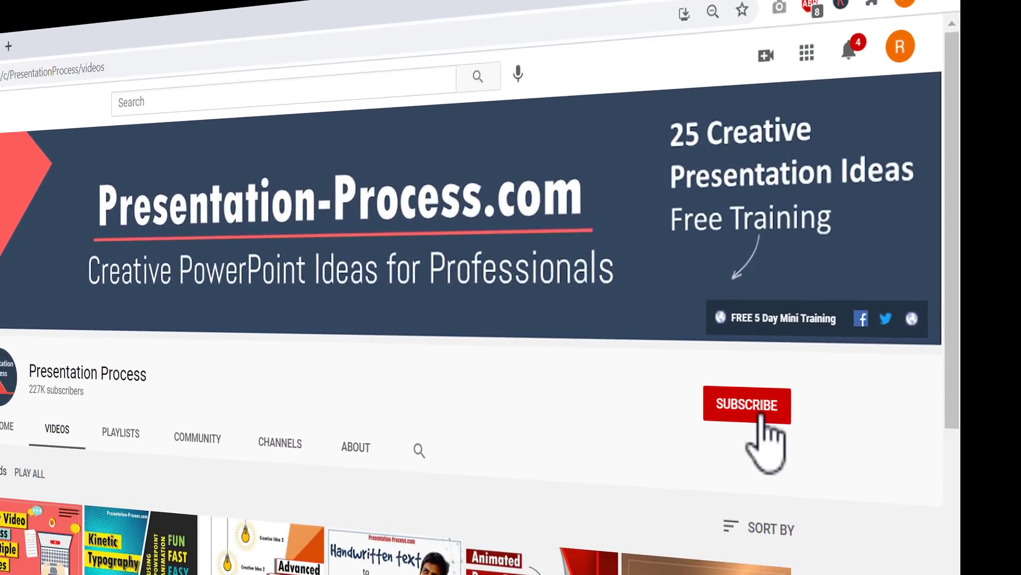
Subscribe to the Presentation Process YouTube channel and open its bell notification options.
left_click(763, 416)
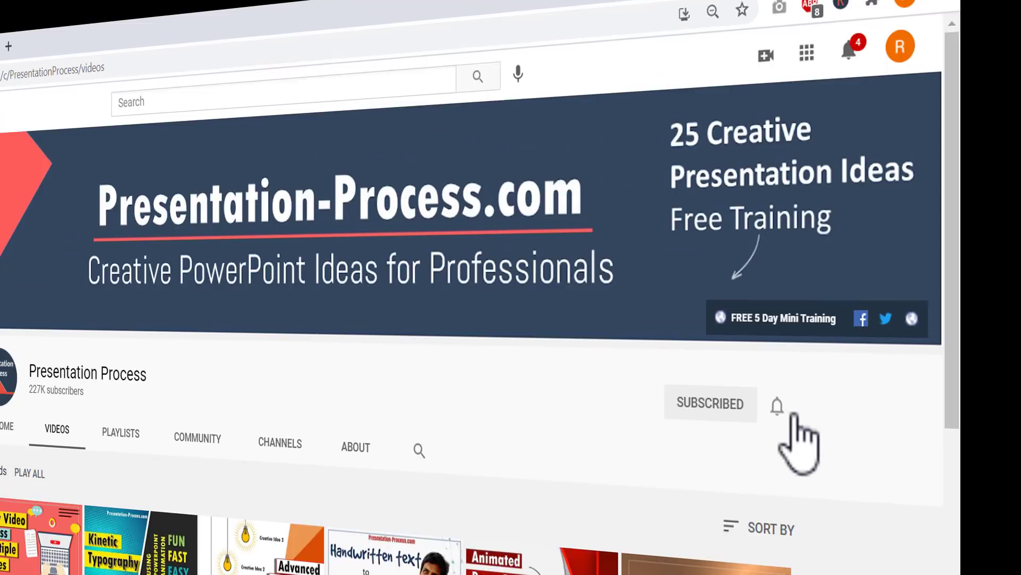
left_click(778, 407)
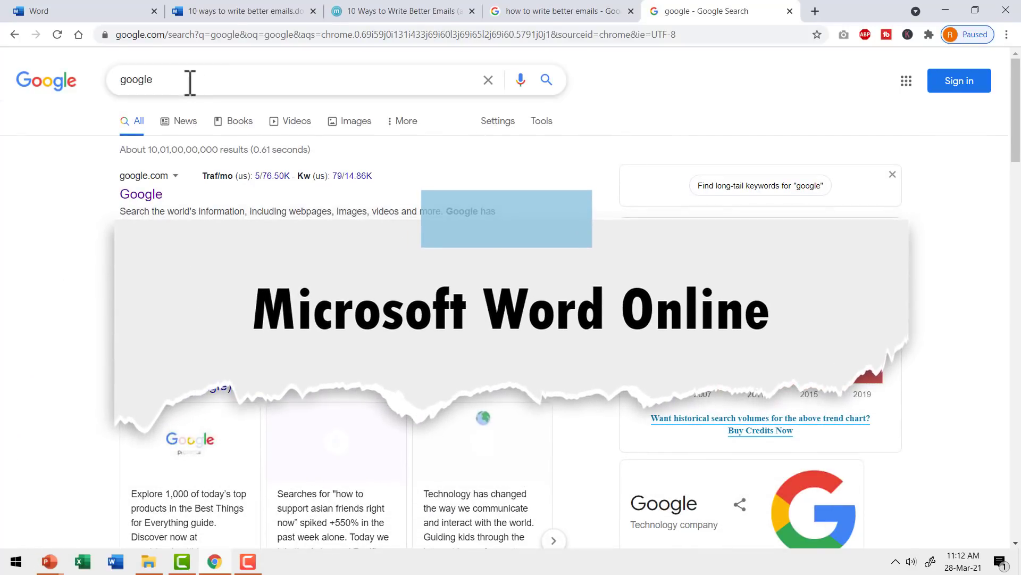
Search Google for 'word online' and start a new blank Word document.
left_click_drag(190, 82, 98, 90)
type("w")
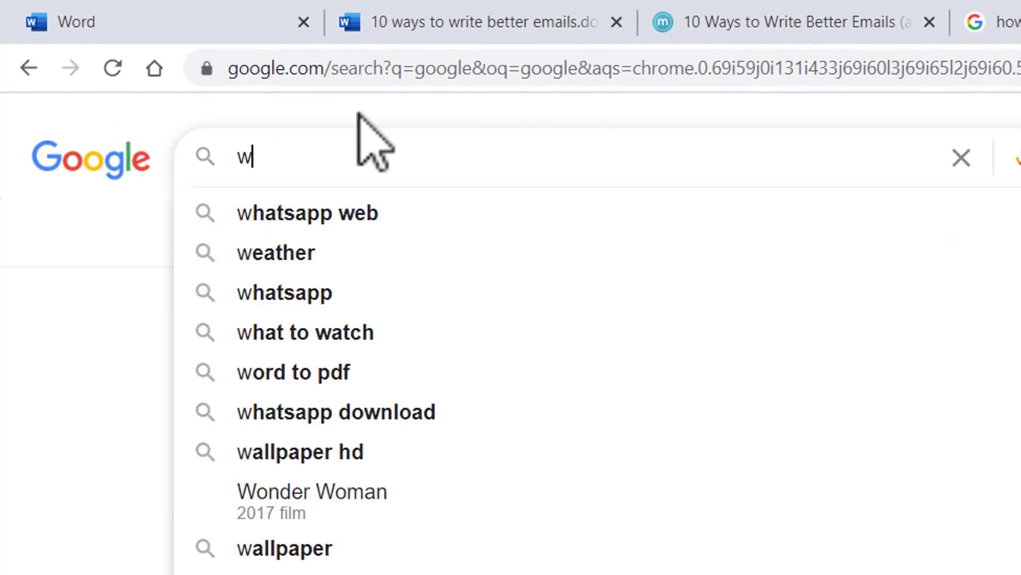
type("ord online")
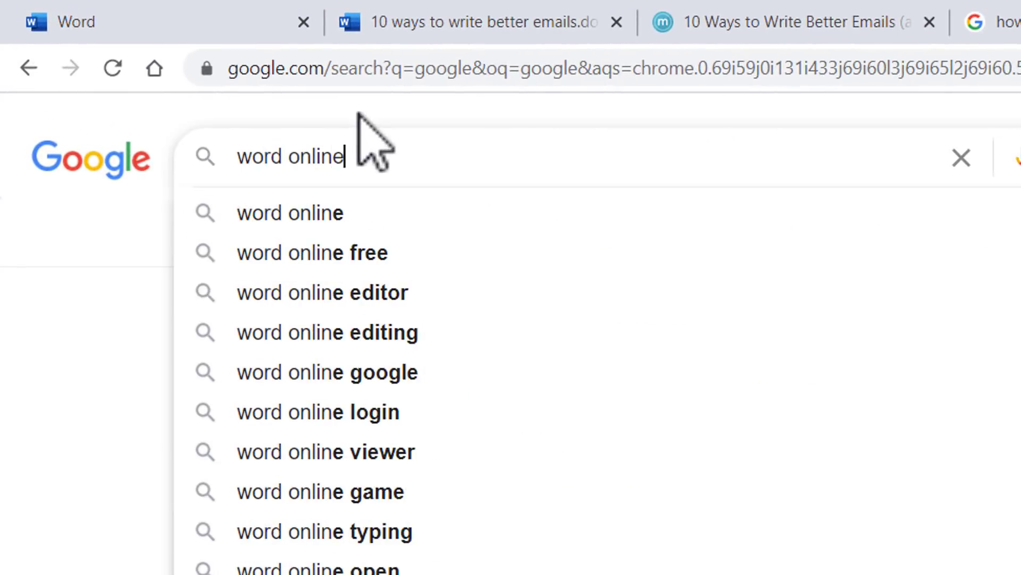
key("Return")
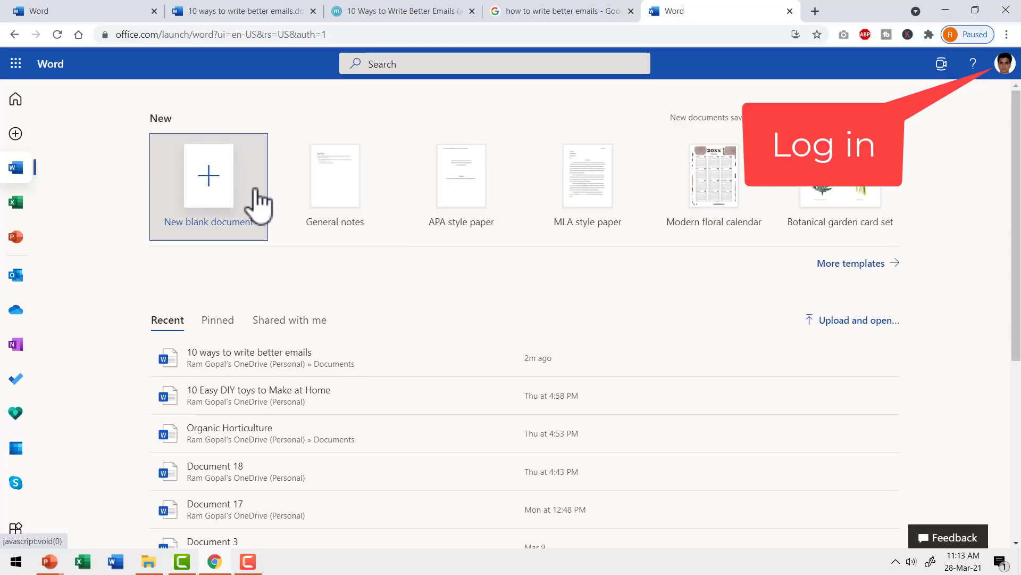
left_click(221, 192)
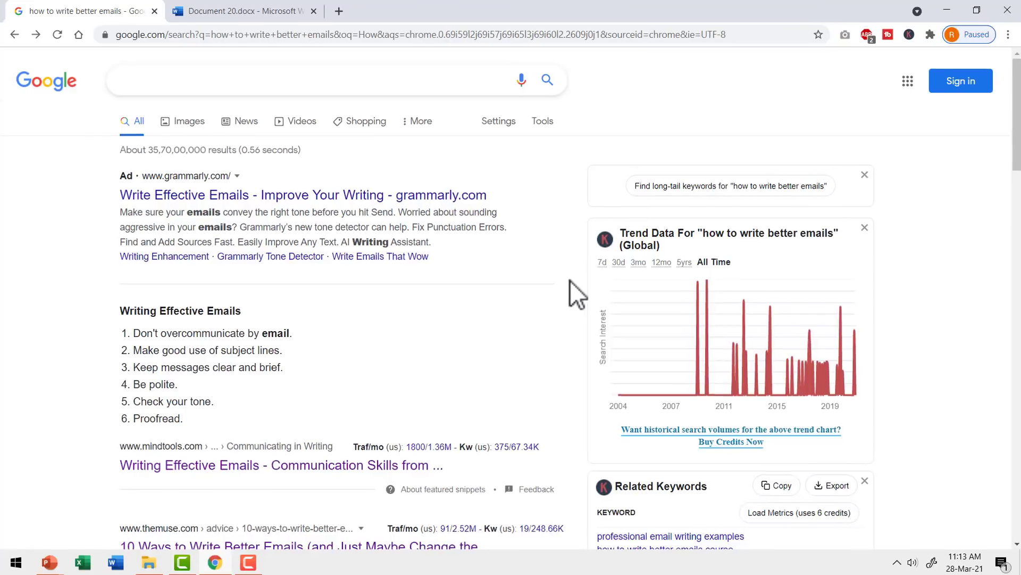
Search Google for 'how to write better emails' and scroll to The Muse result.
left_click(299, 132)
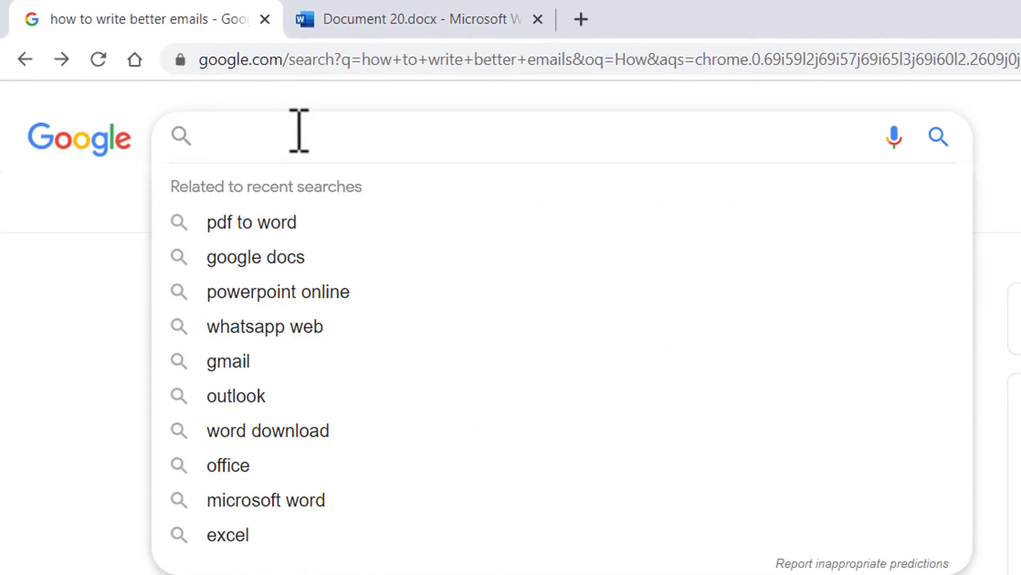
type("How t")
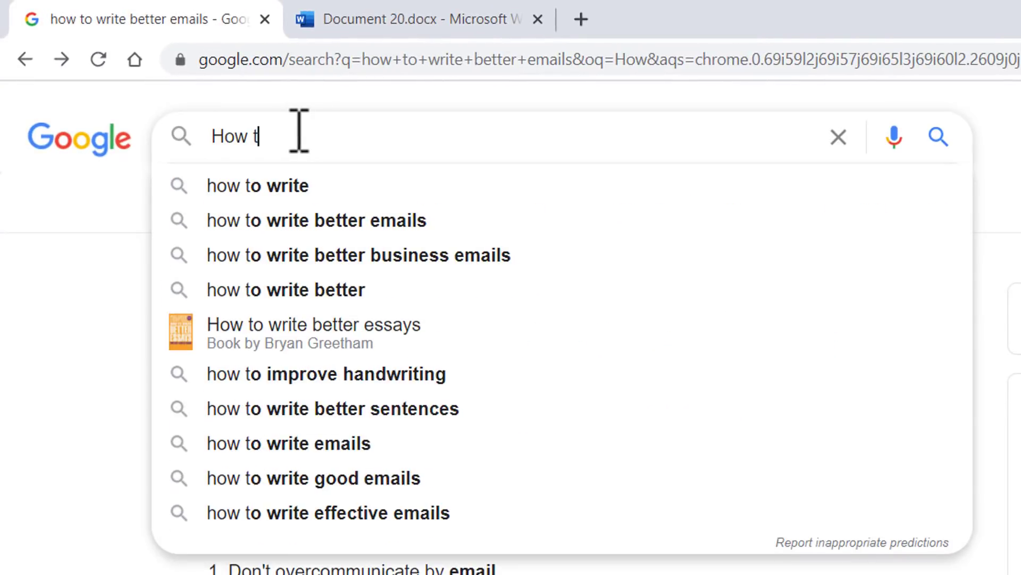
type("o w")
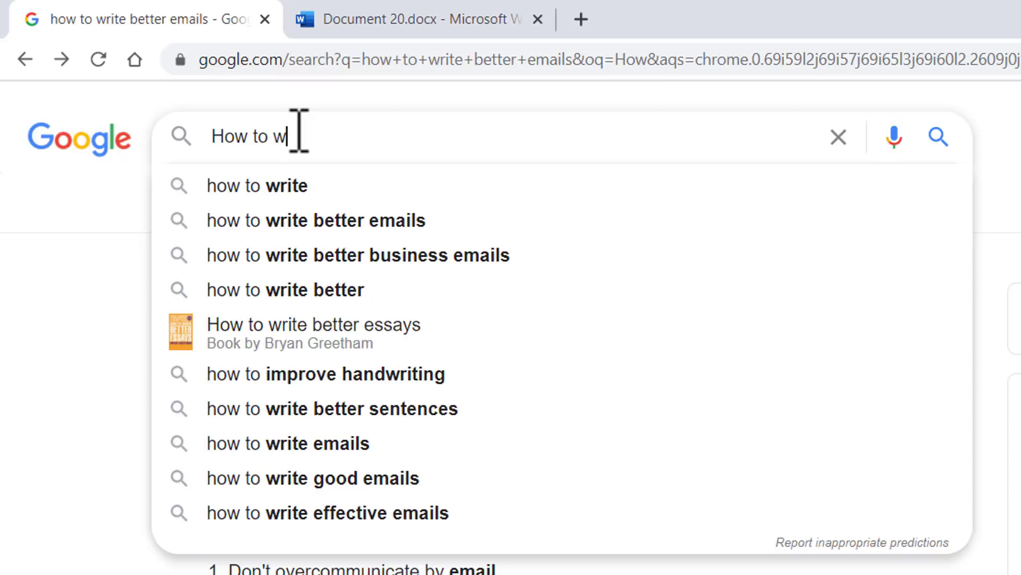
type("rite")
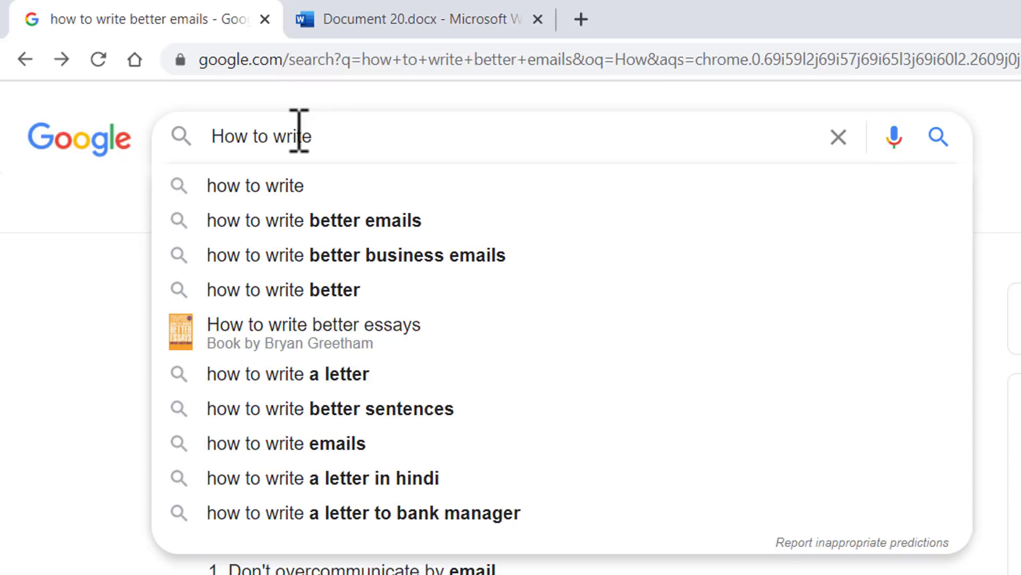
type(" b")
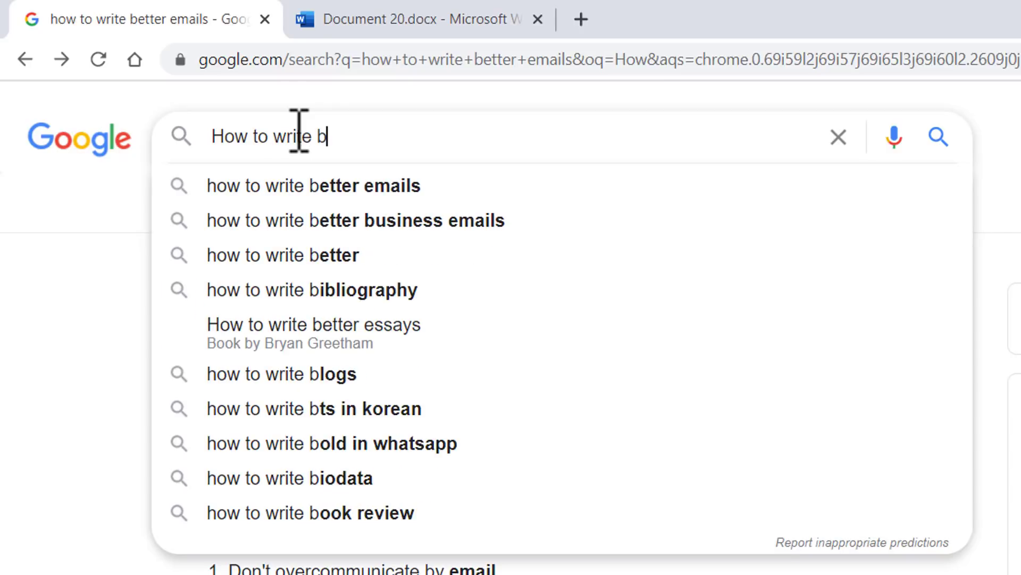
left_click(345, 193)
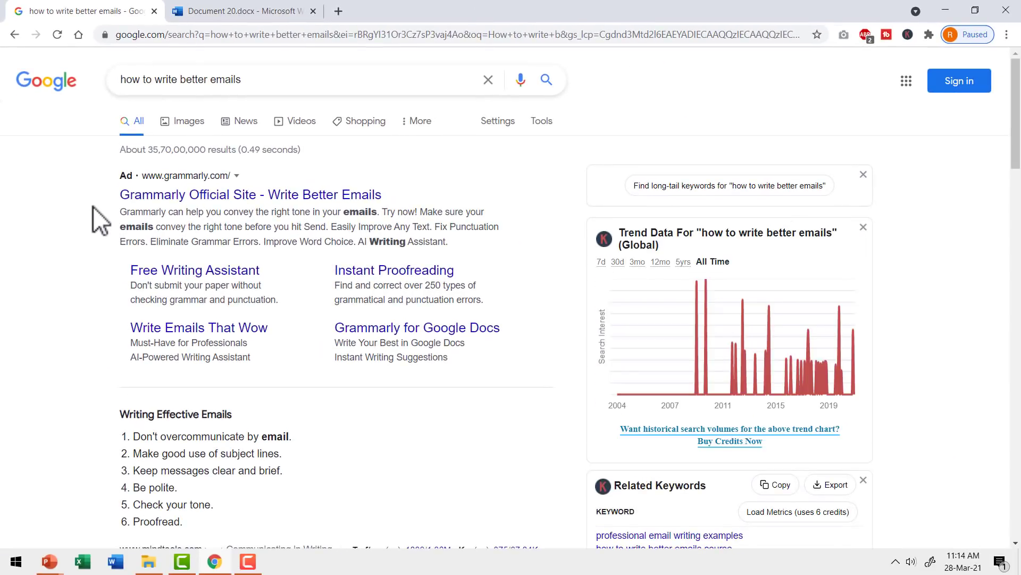
scroll(93, 208, "down", 4)
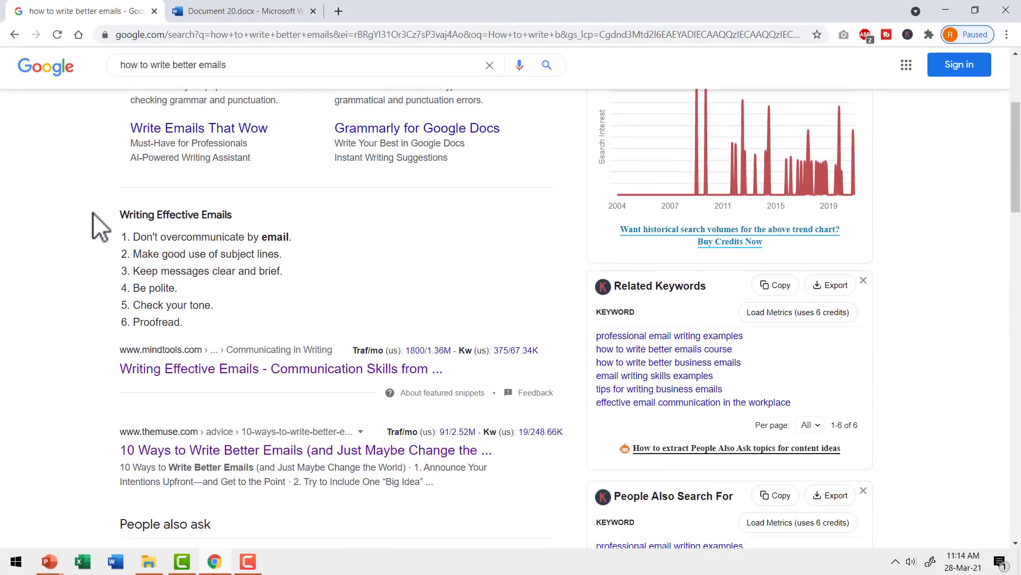
scroll(91, 213, "down", 4)
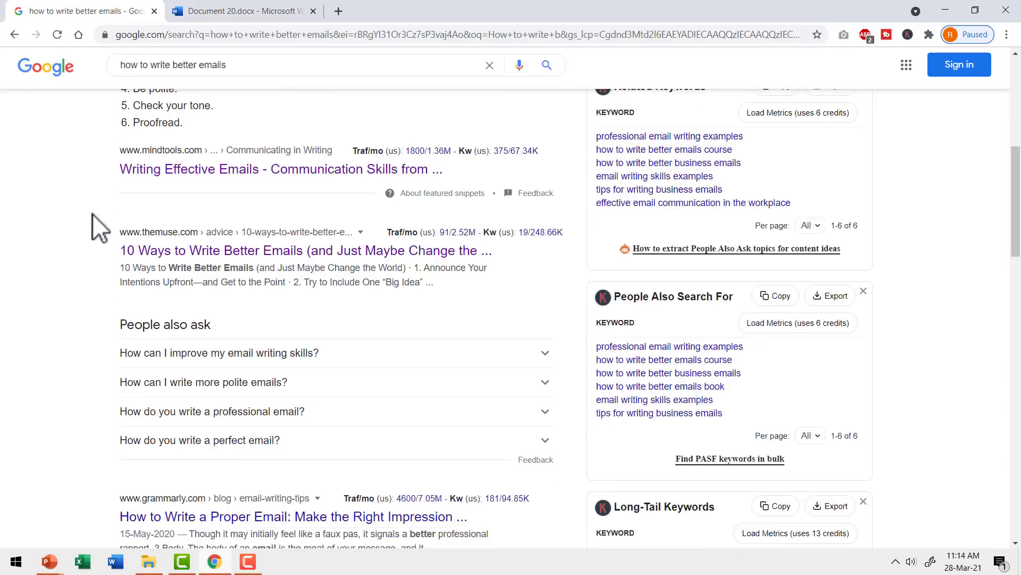
Open The Muse article, select it from title to closing line, and return to Document 20.
left_click(219, 255)
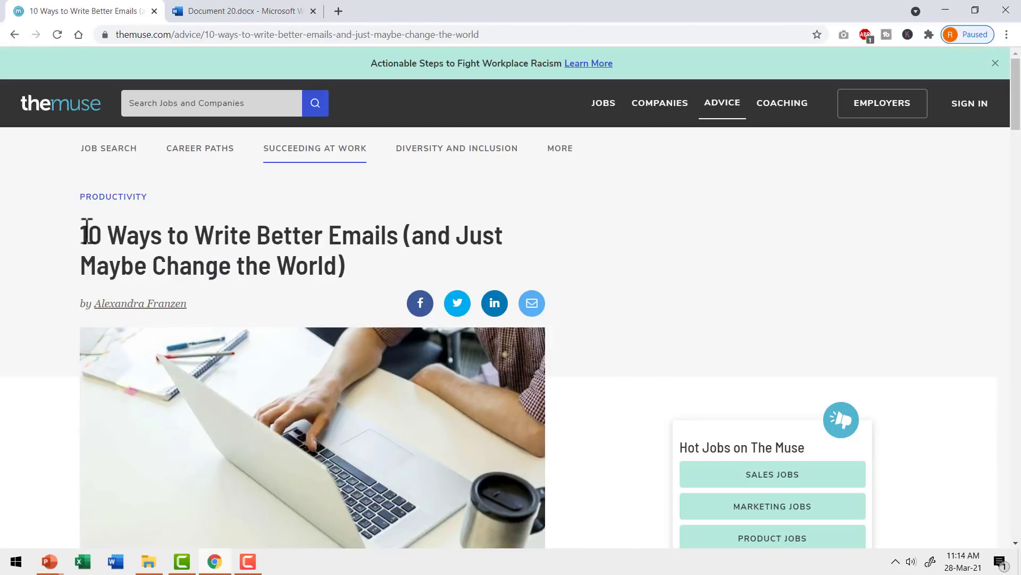
left_click_drag(87, 235, 282, 529)
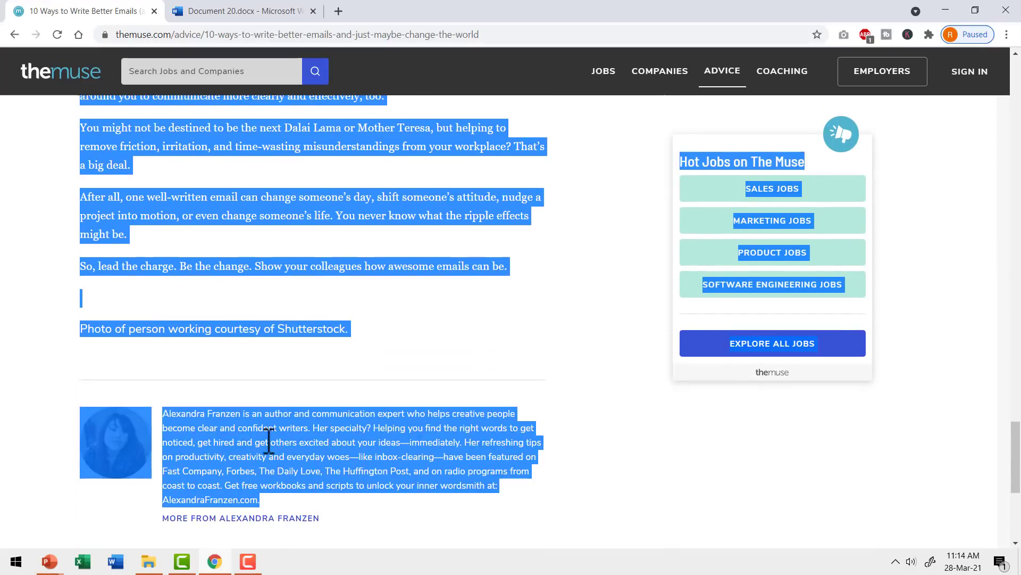
left_click_drag(282, 529, 381, 295)
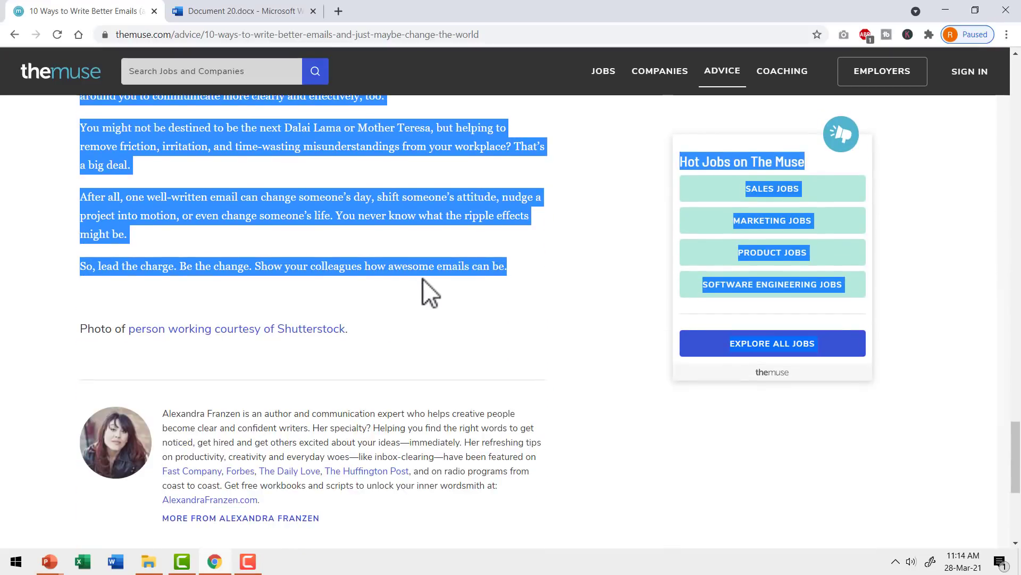
left_click(261, 11)
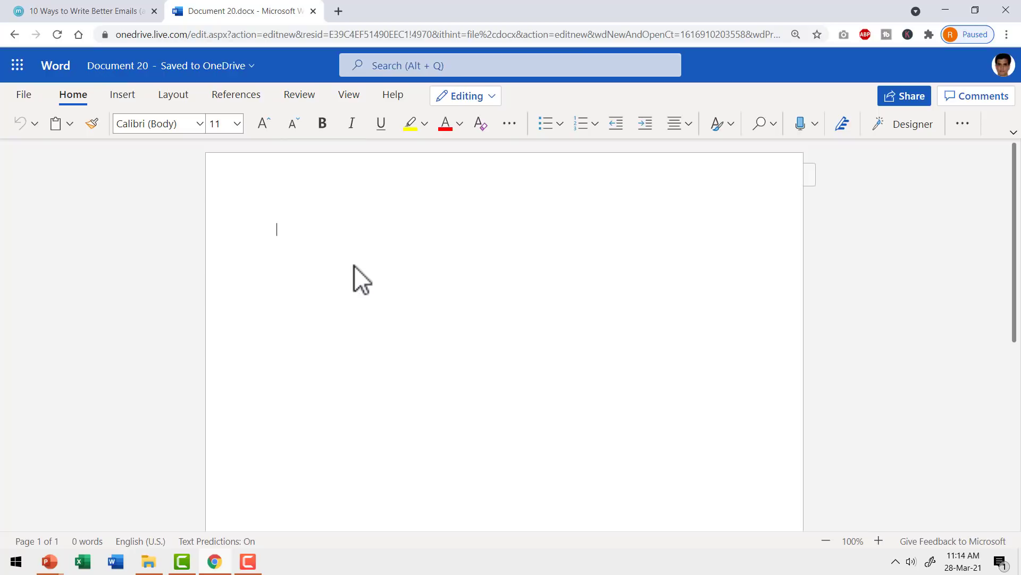
Paste the copied better-emails article into the blank Document 20.
right_click(353, 265)
left_click(410, 145)
mouse_move(1012, 466)
left_mouse_down()
mouse_move(970, 246)
mouse_move(972, 133)
left_mouse_up()
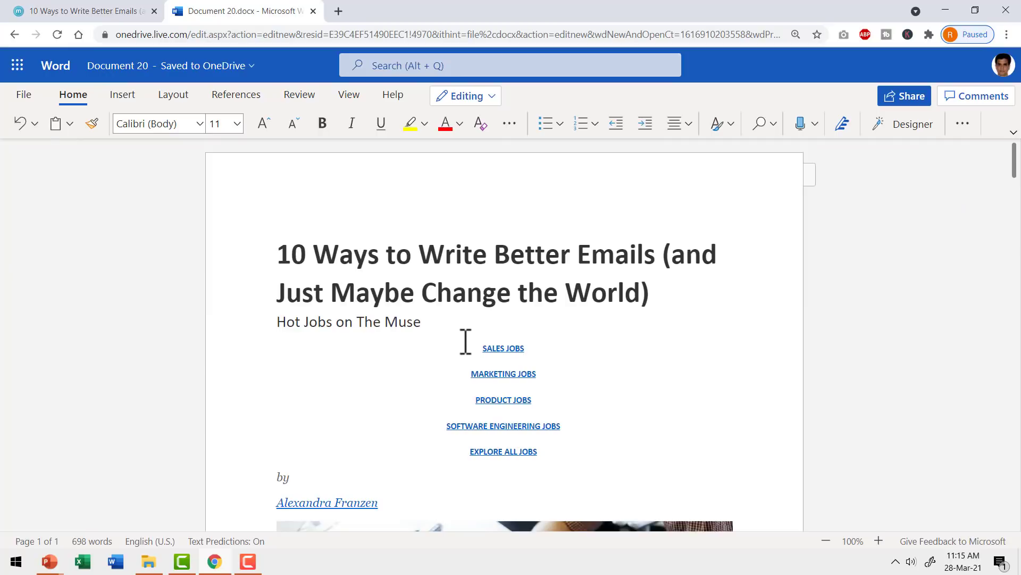
Delete the job-link lines and the word 'by' beneath the article title.
mouse_move(466, 343)
left_mouse_down()
mouse_move(543, 395)
mouse_move(624, 472)
left_mouse_up()
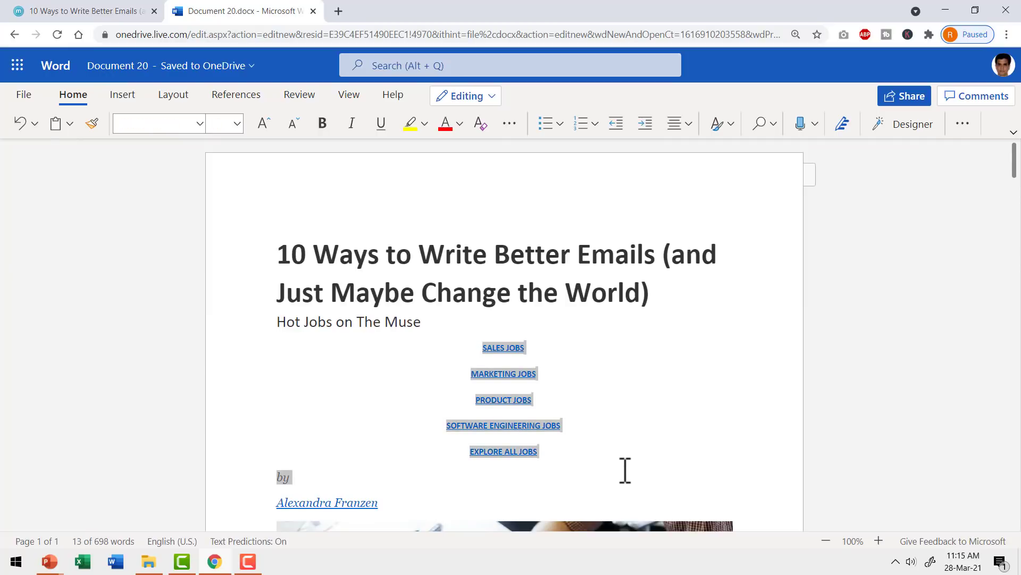
key("Delete")
scroll(766, 365, "down", 5)
scroll(774, 374, "down", 1)
scroll(773, 379, "down", 5)
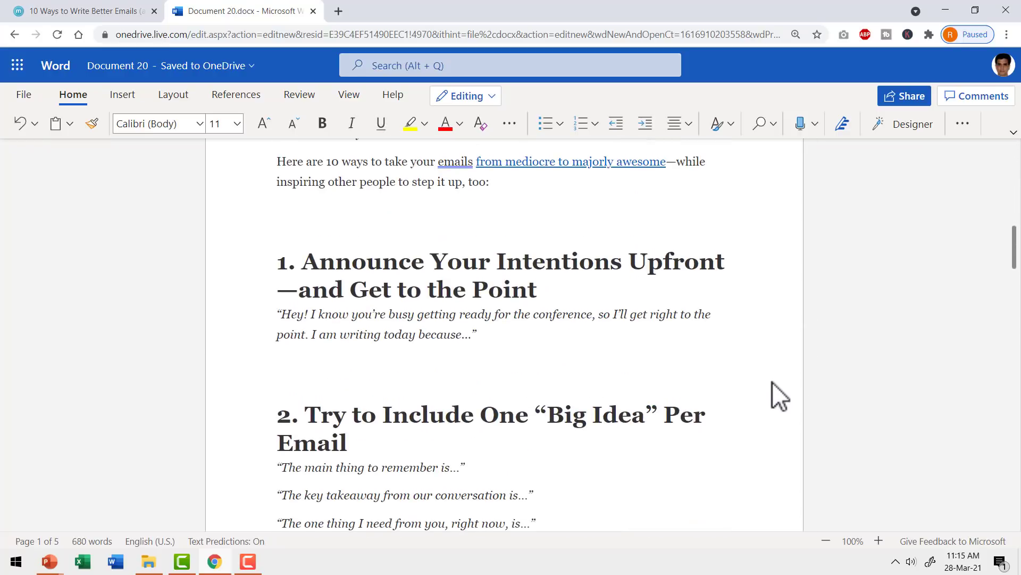
scroll(771, 381, "down", 3)
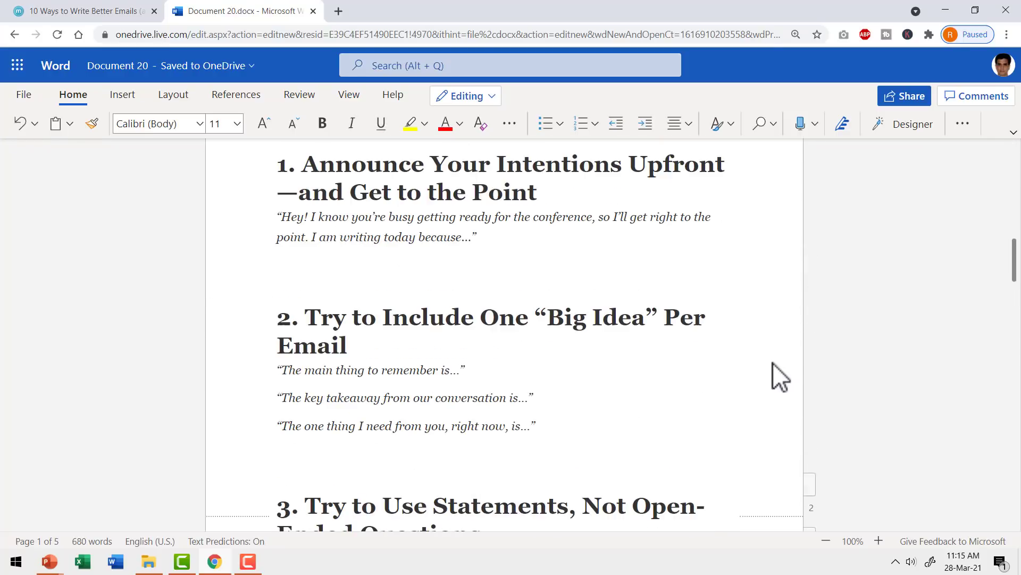
scroll(771, 362, "down", 10)
scroll(769, 369, "down", 5)
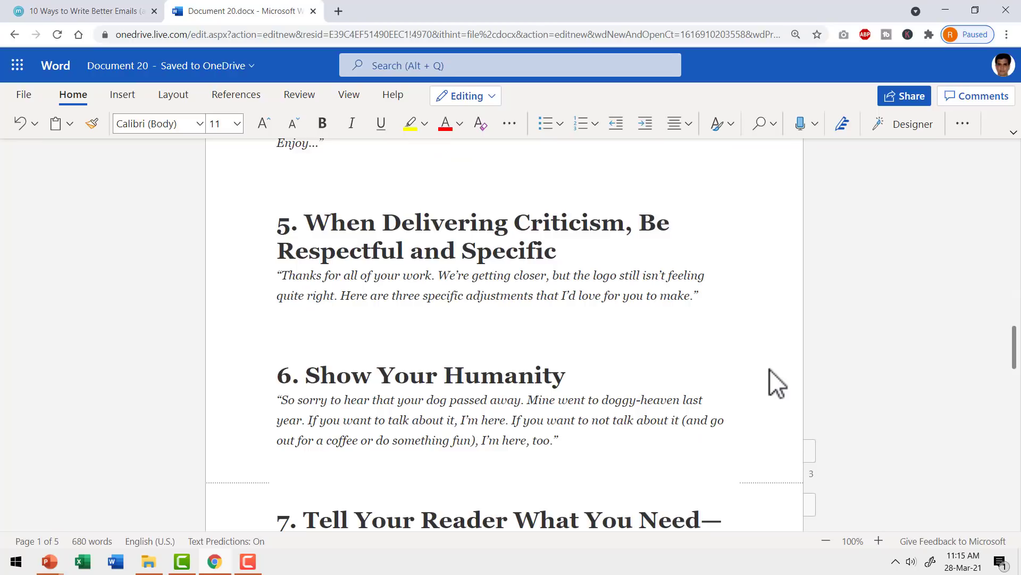
scroll(770, 369, "down", 5)
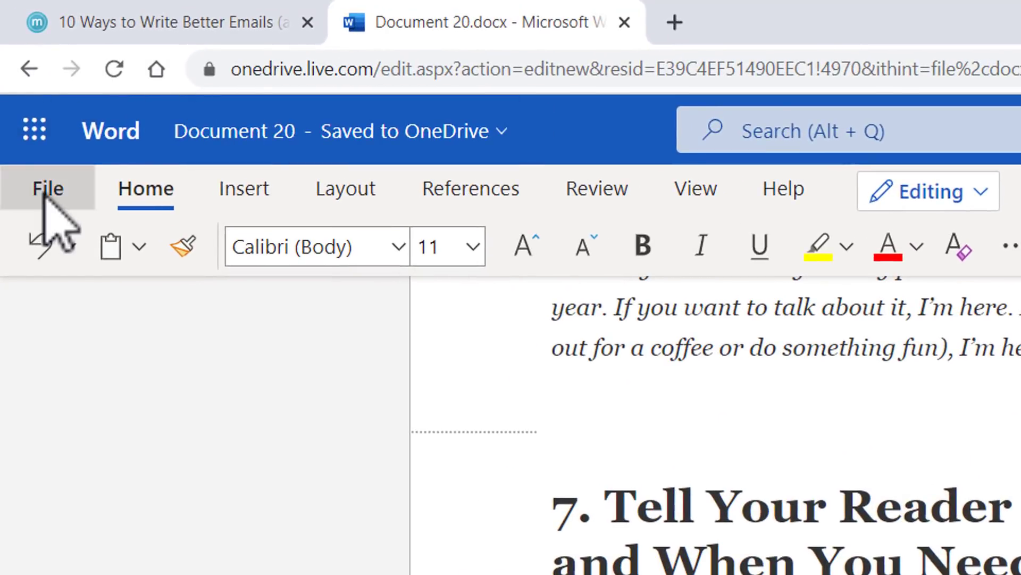
Export the document to a PowerPoint presentation using the first, coffee-mug photo theme.
left_click(44, 195)
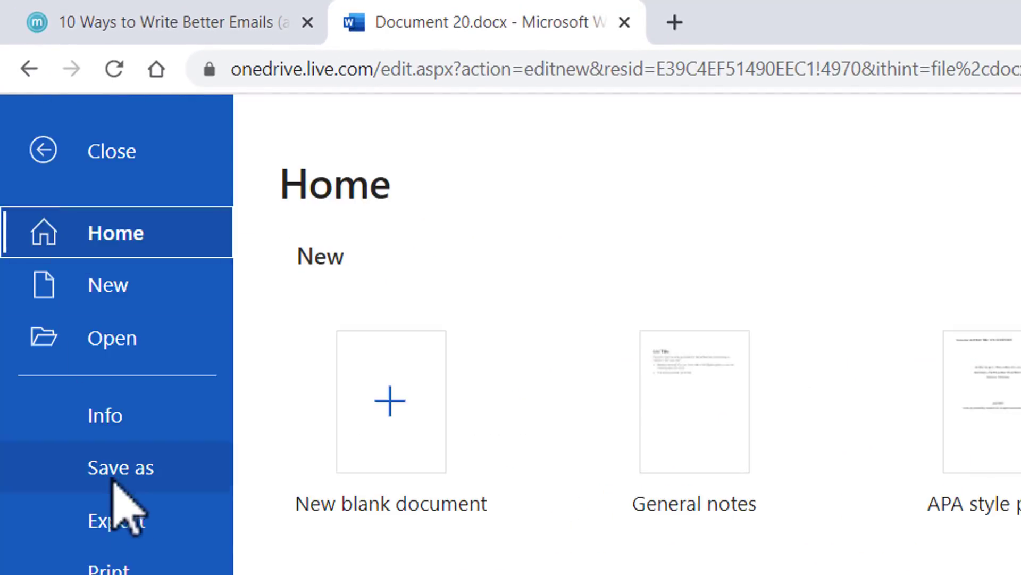
left_click(119, 519)
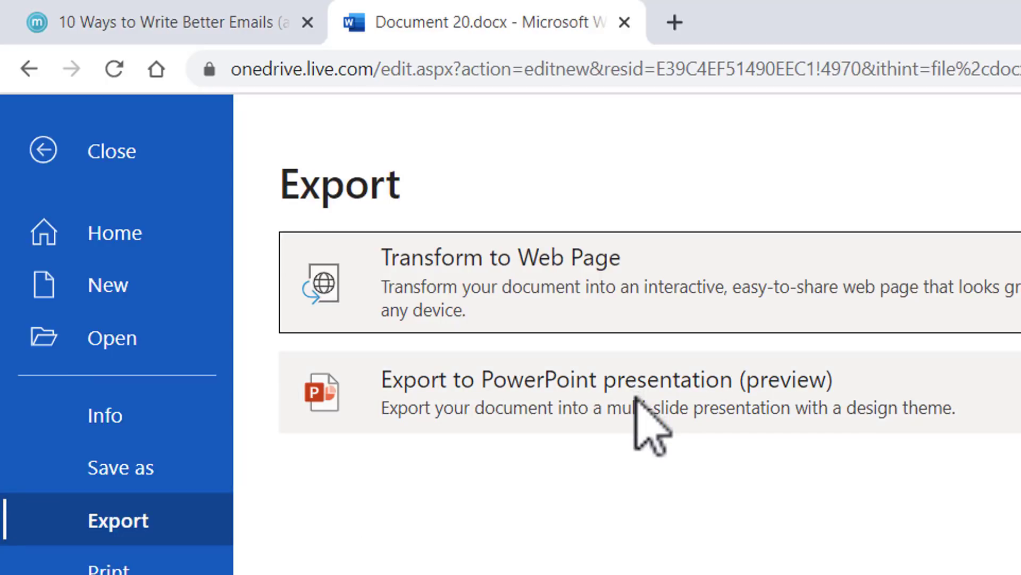
left_click(634, 408)
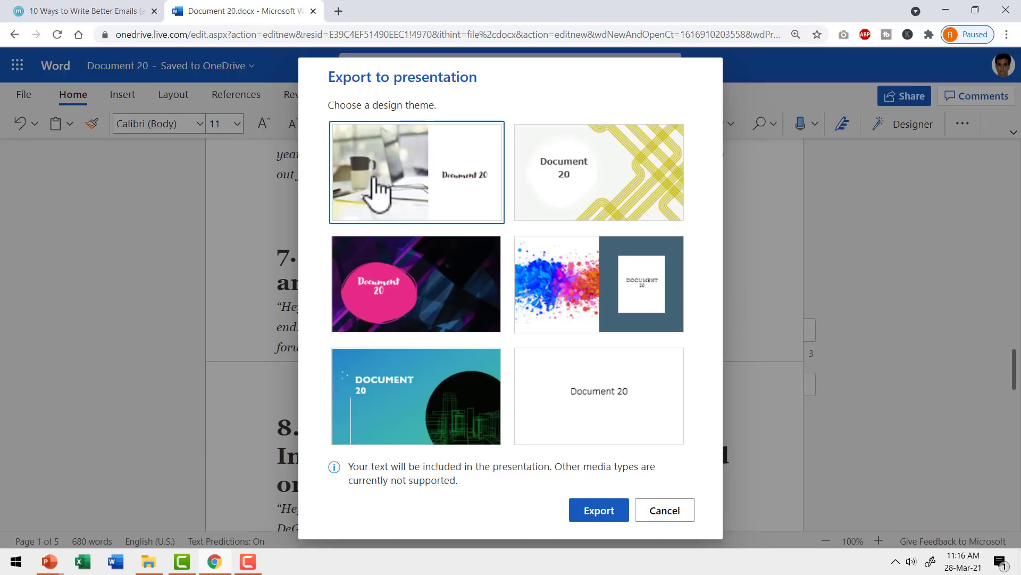
left_click(604, 509)
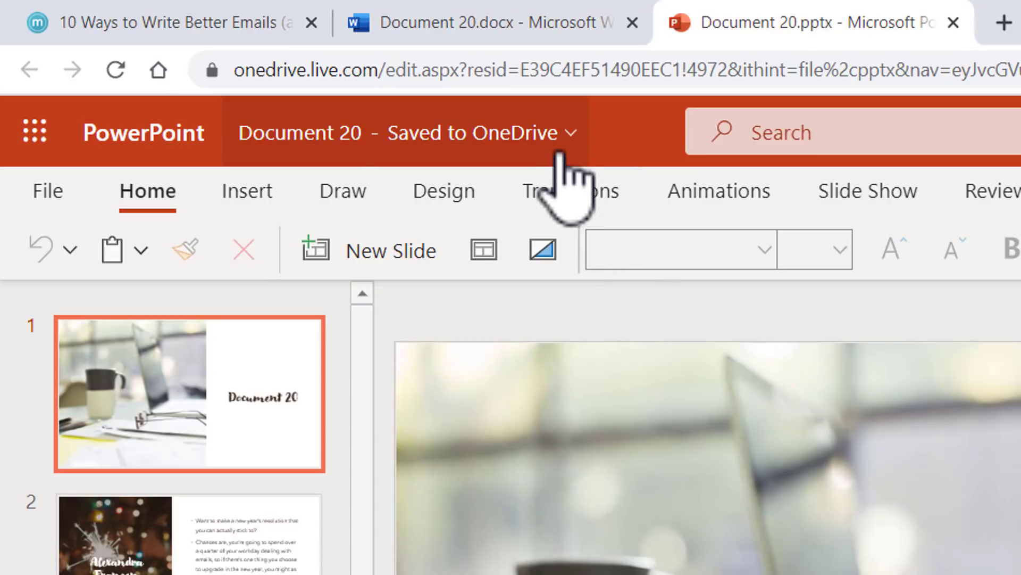
Change the file name at the top from Document 20 to 'Better Emails'.
left_click(509, 137)
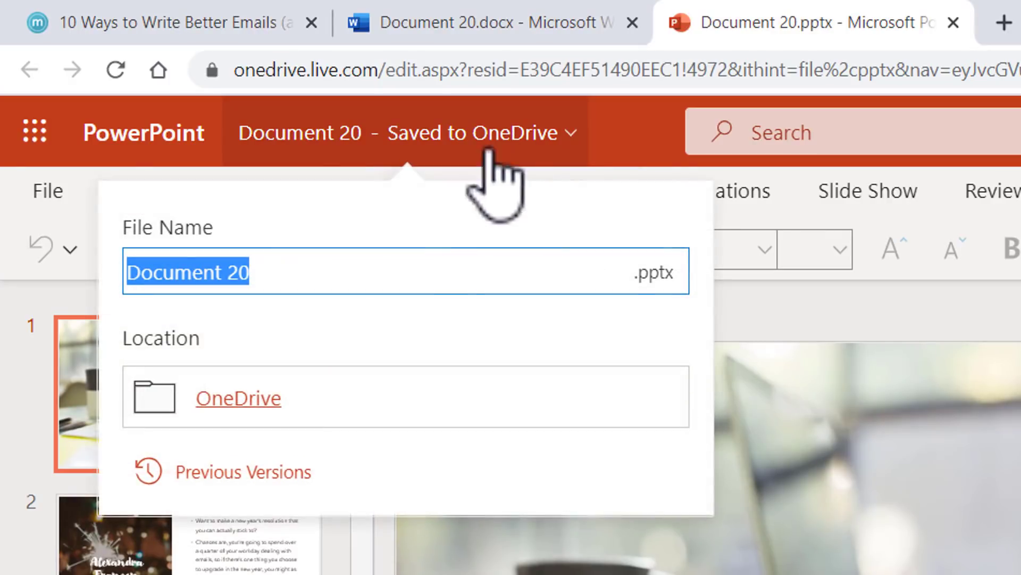
type("B")
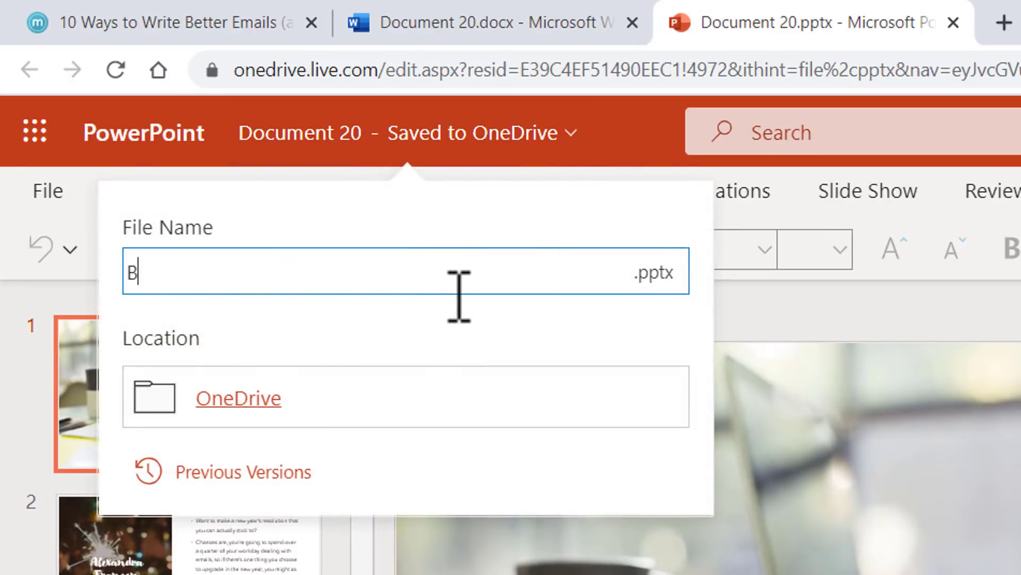
type("etter Emai")
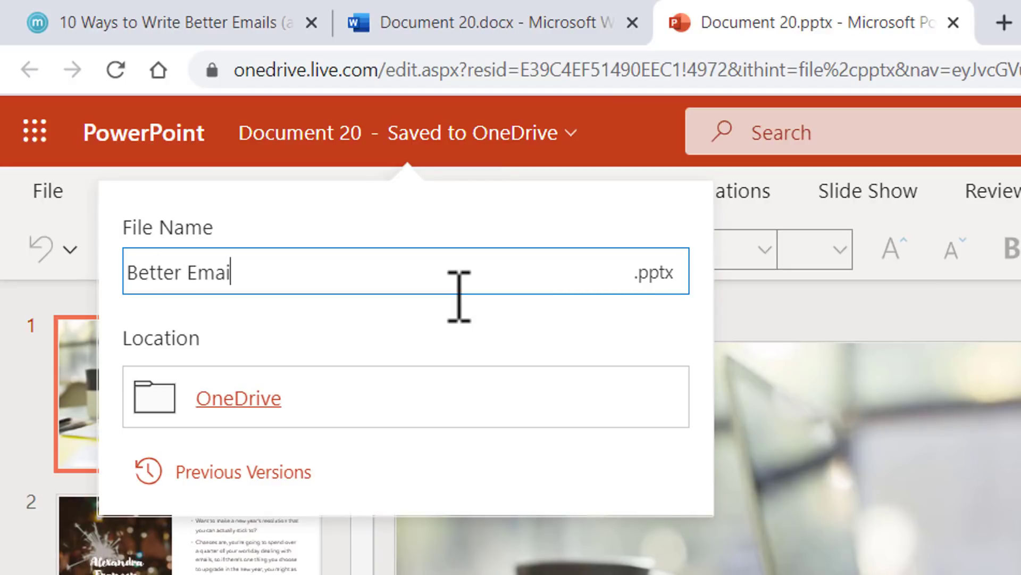
type("ls")
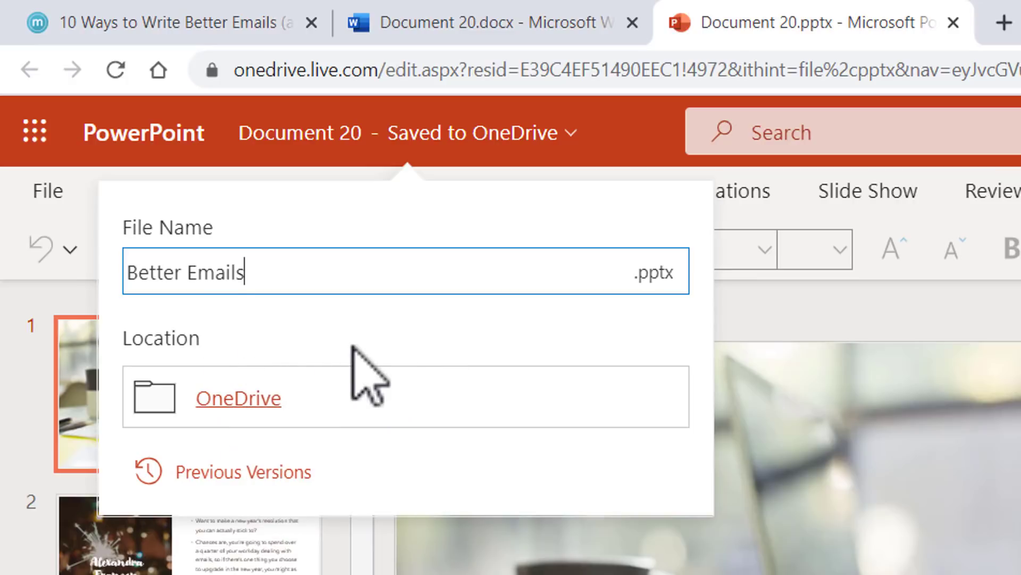
key("Return")
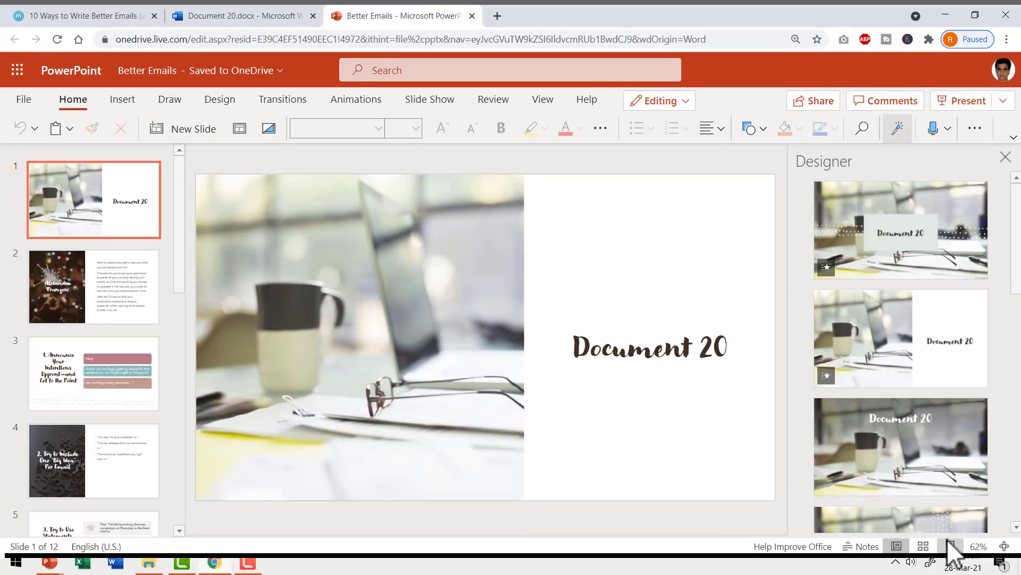
left_click(952, 542)
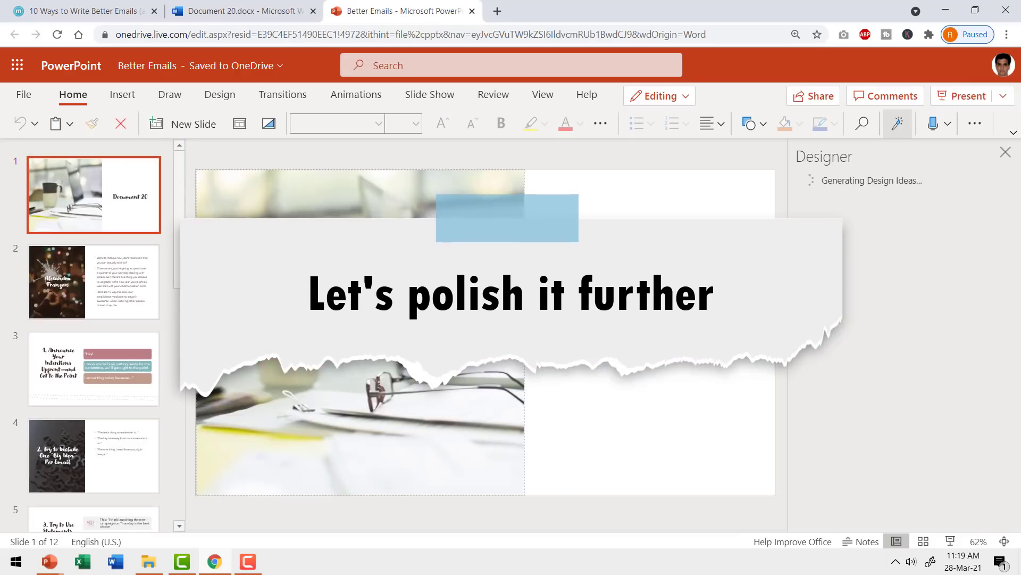
Replace the slide 1 title 'Document 20' with 'Better Emails'.
left_click_drag(573, 343, 736, 342)
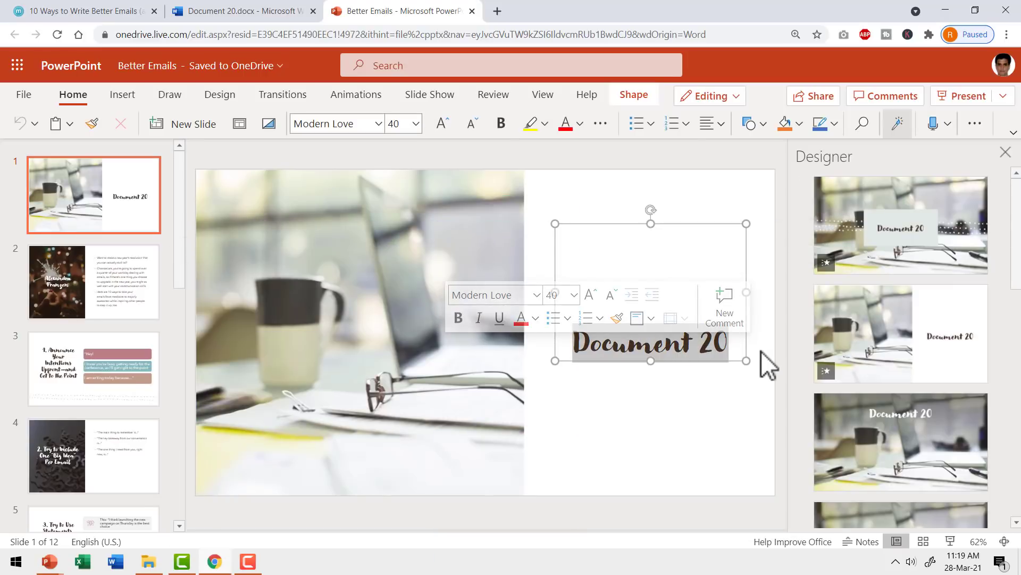
type("Better Ema")
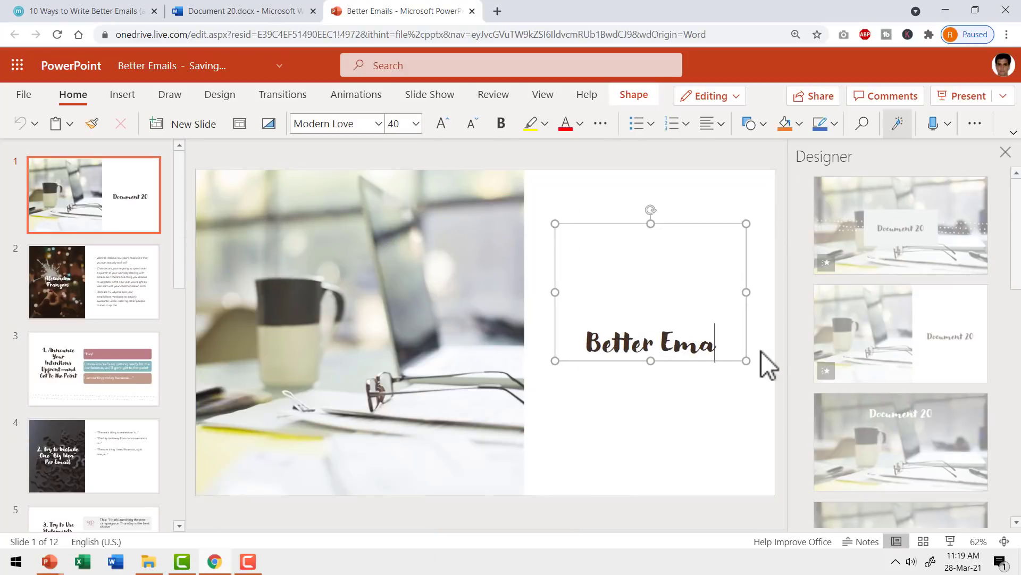
type("ils")
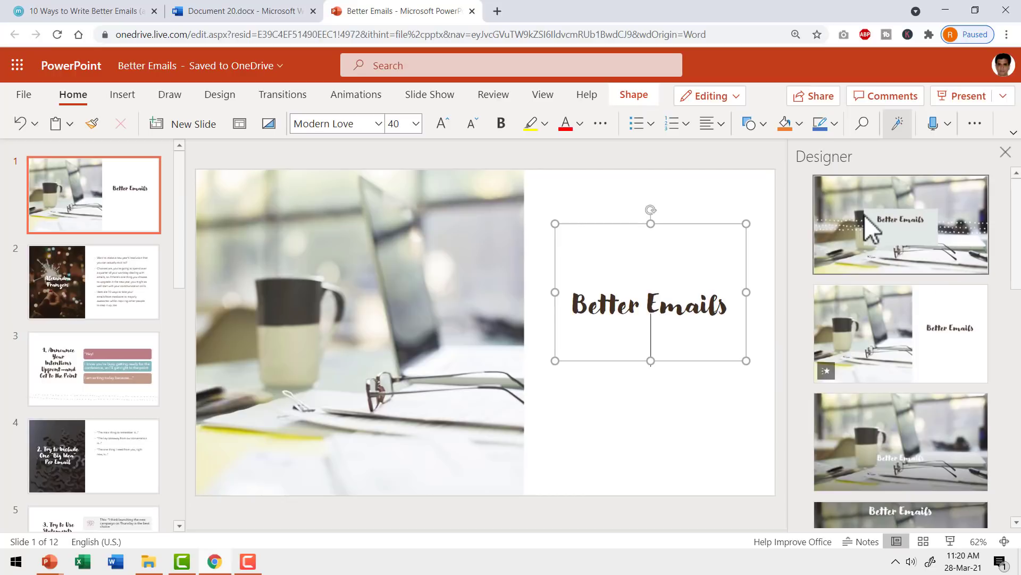
scroll(889, 294, "down", 3)
scroll(886, 339, "down", 2)
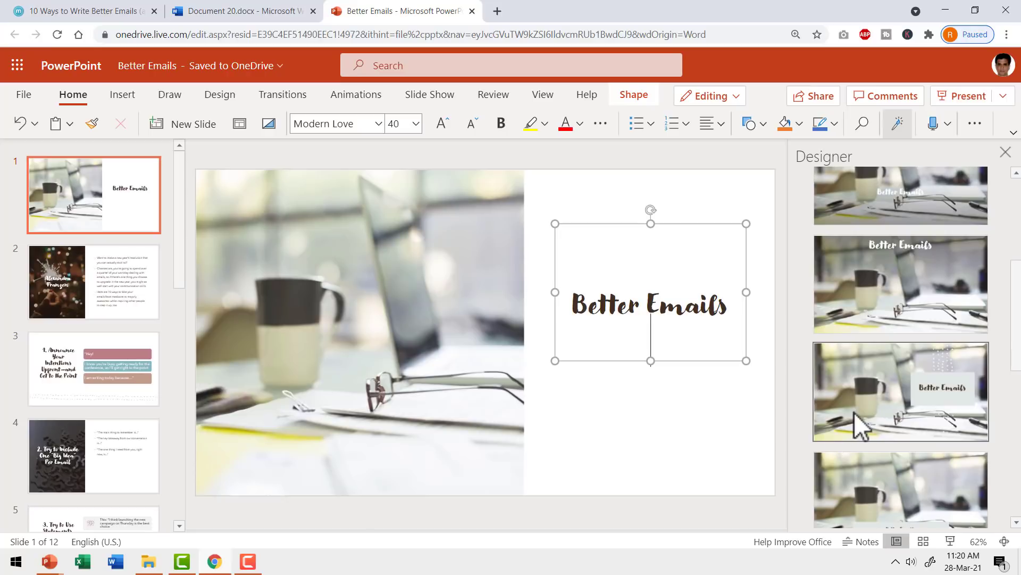
scroll(856, 405, "up", 5)
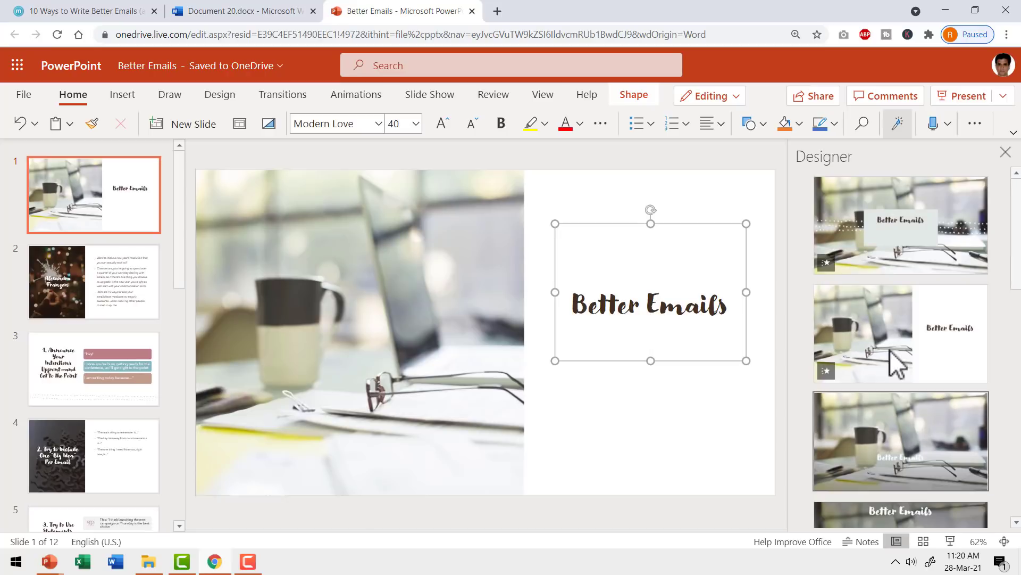
Apply the Designer title-over-photo layout and nudge the Better Emails title slightly lower.
left_click(895, 240)
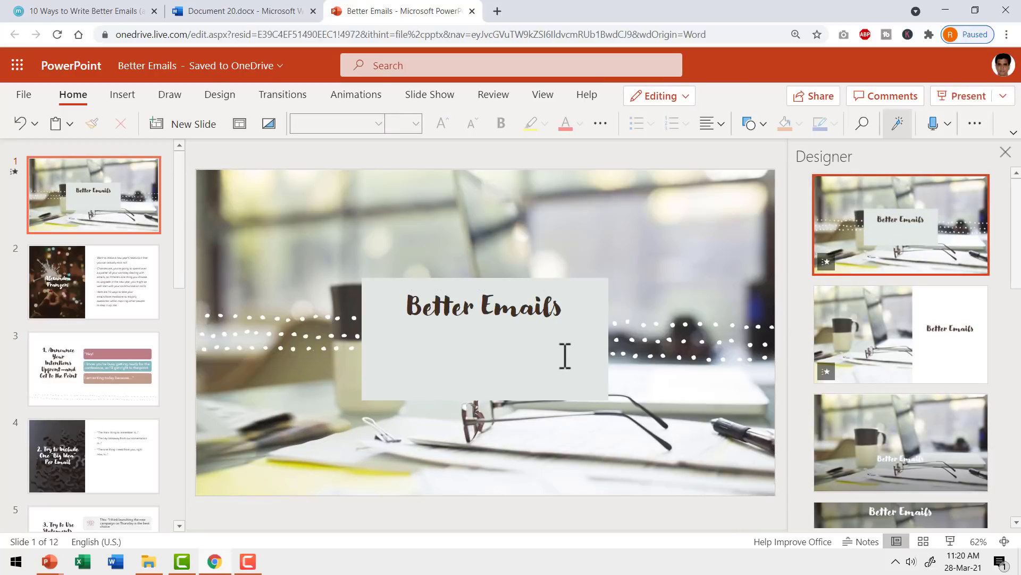
left_click(552, 306)
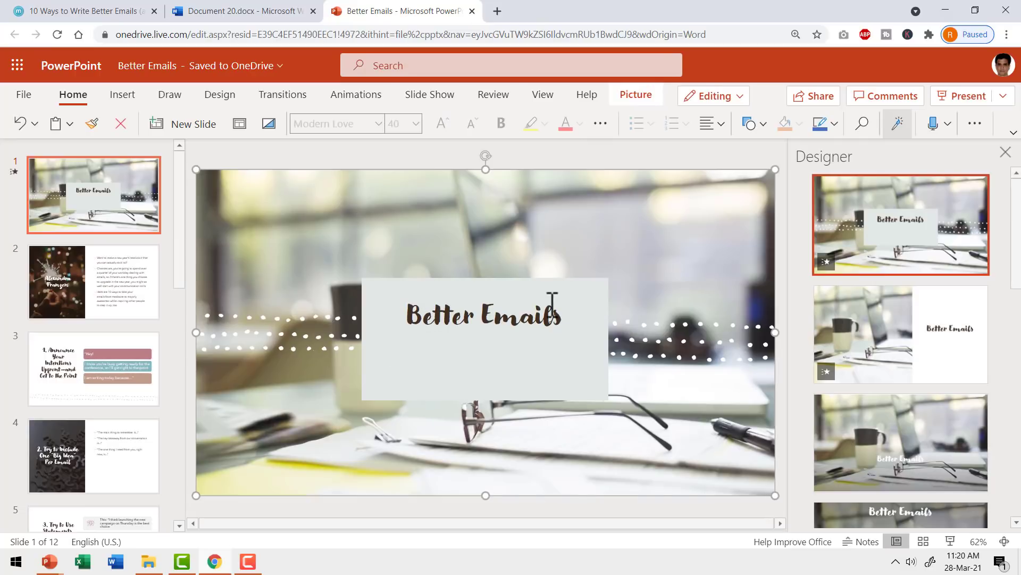
left_click_drag(547, 290, 547, 319)
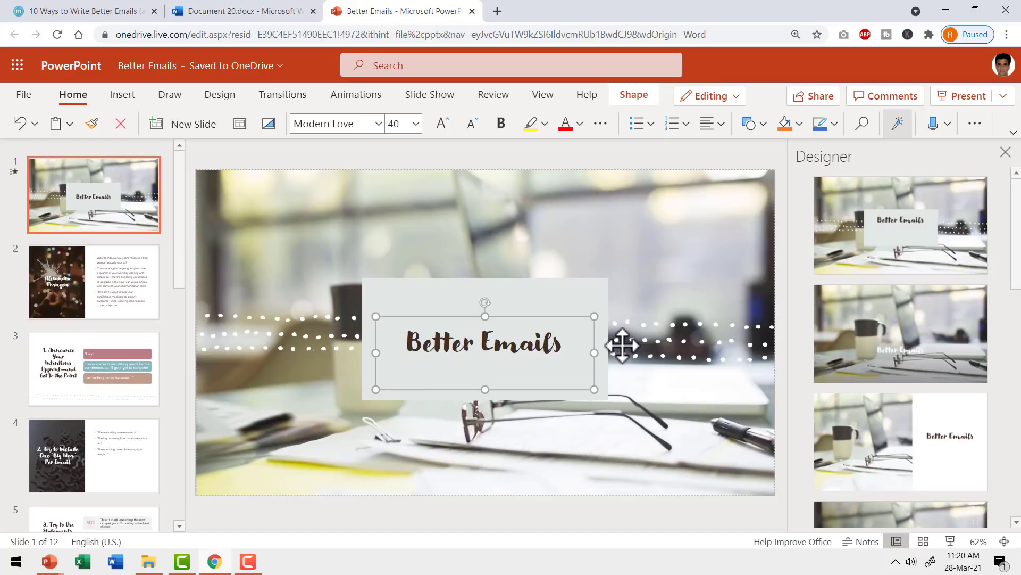
Scroll to slide 4 and down to the Designer pane's 'Search for pictures' section.
scroll(759, 343, "down", 1)
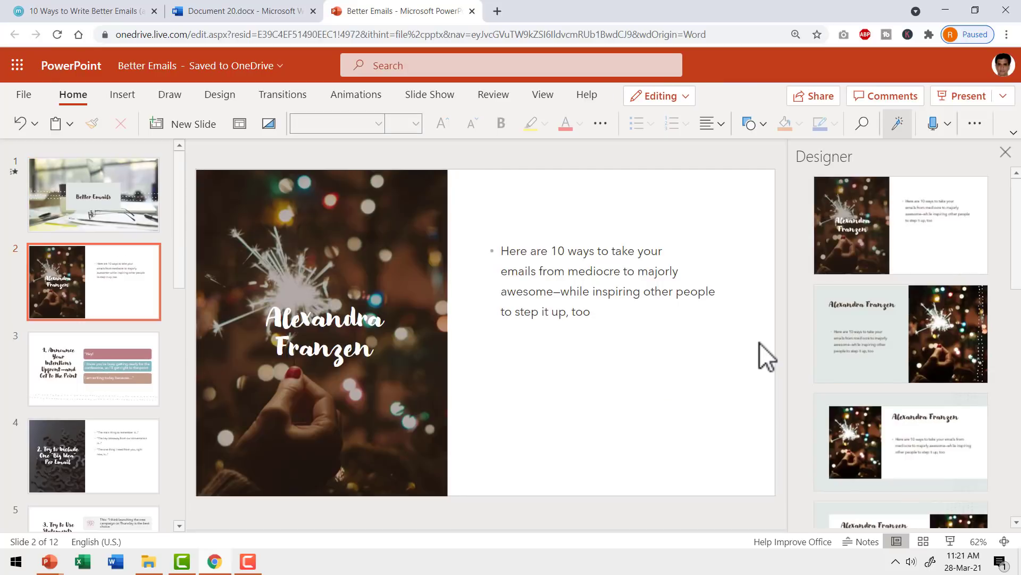
scroll(759, 343, "down", 1)
scroll(758, 342, "down", 1)
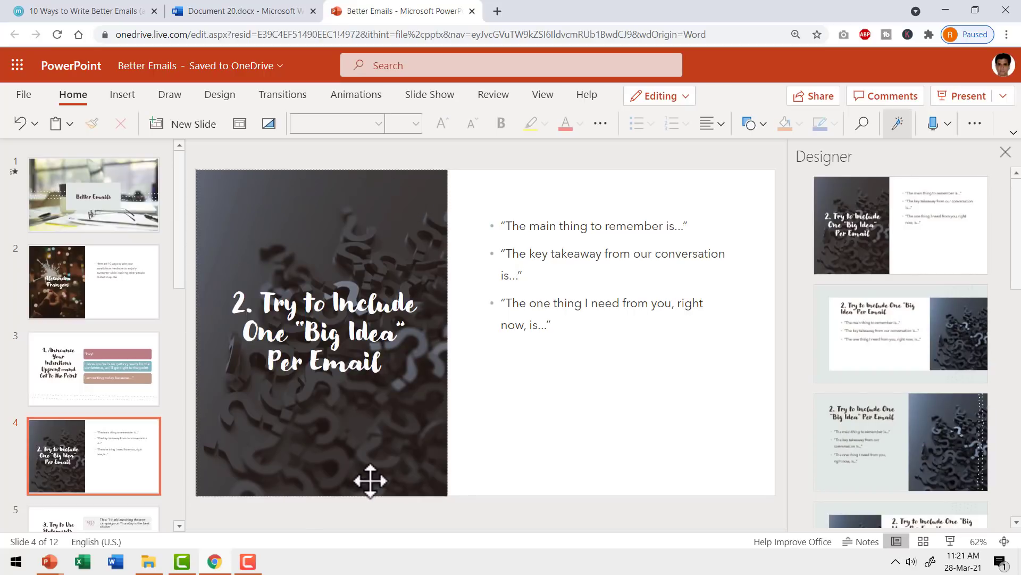
scroll(902, 325, "down", 5)
scroll(899, 351, "down", 3)
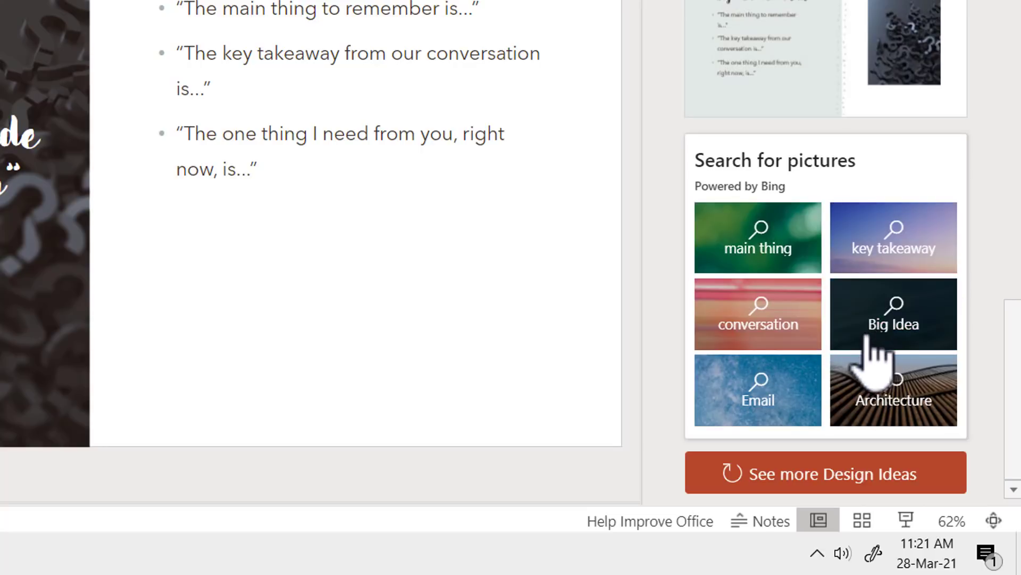
Insert the 'What's the Big Idea' picture into slide 4 and apply the second design idea.
left_click(901, 331)
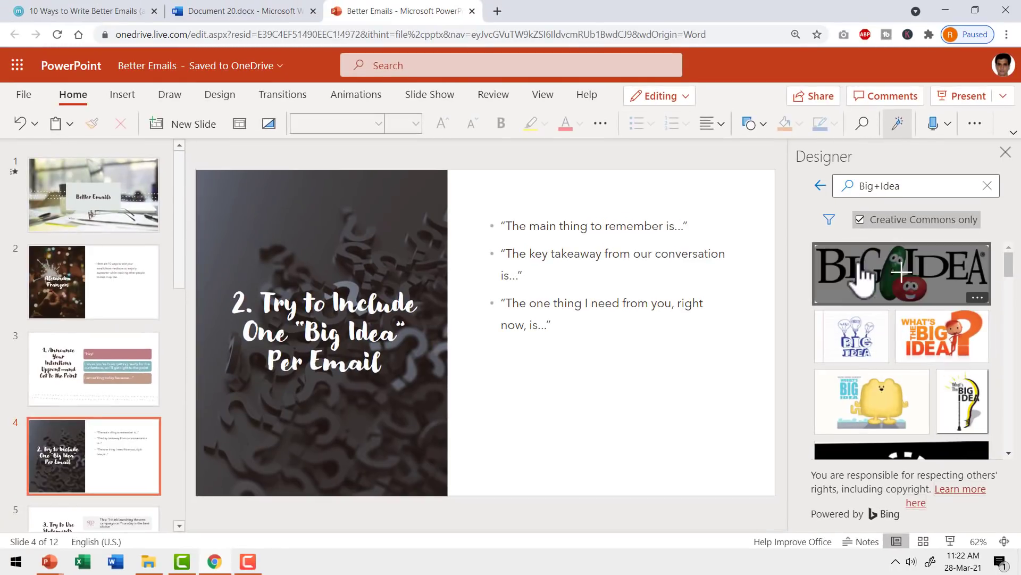
left_click(927, 337)
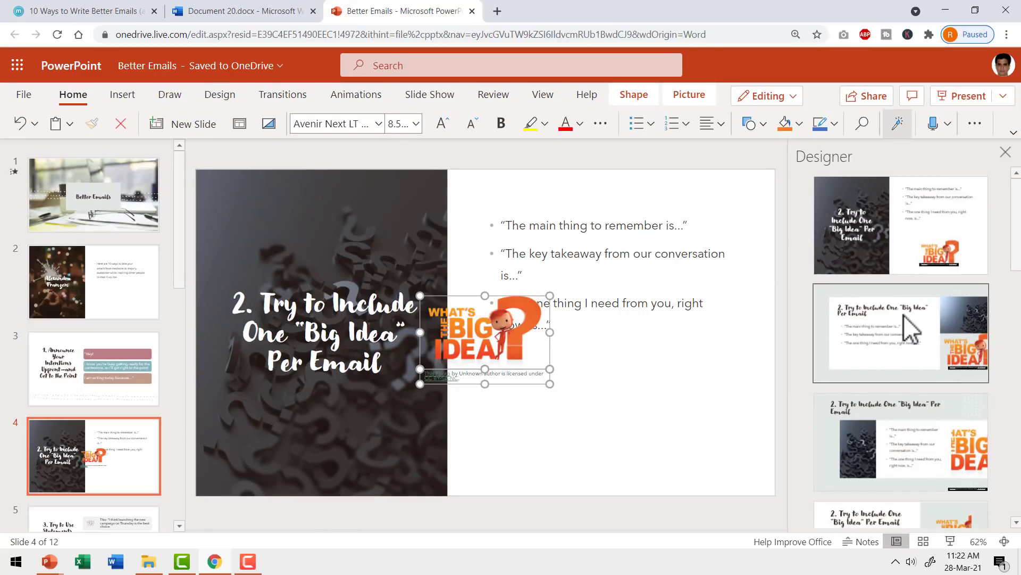
scroll(908, 356, "down", 4)
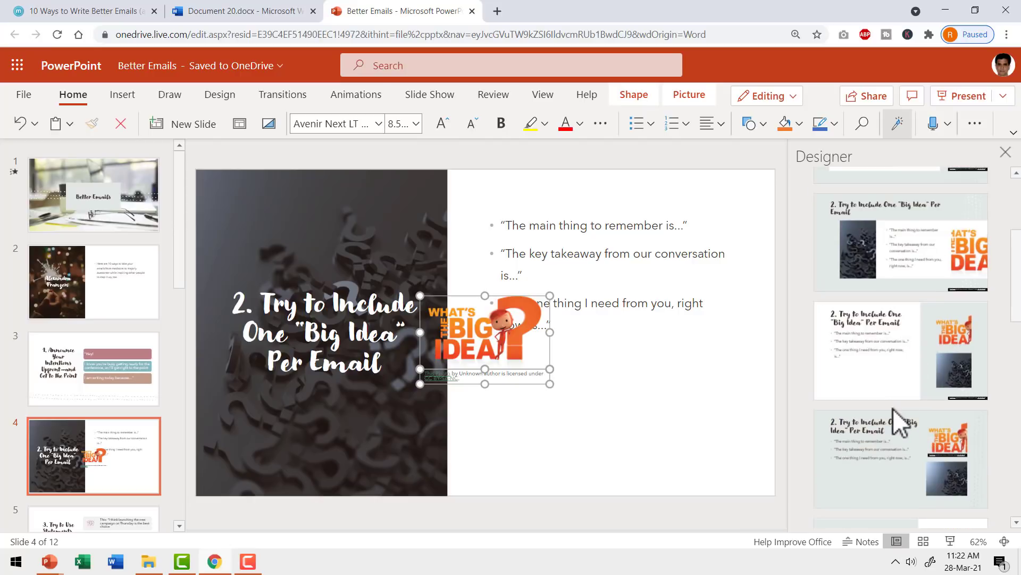
scroll(892, 408, "up", 4)
left_click(900, 343)
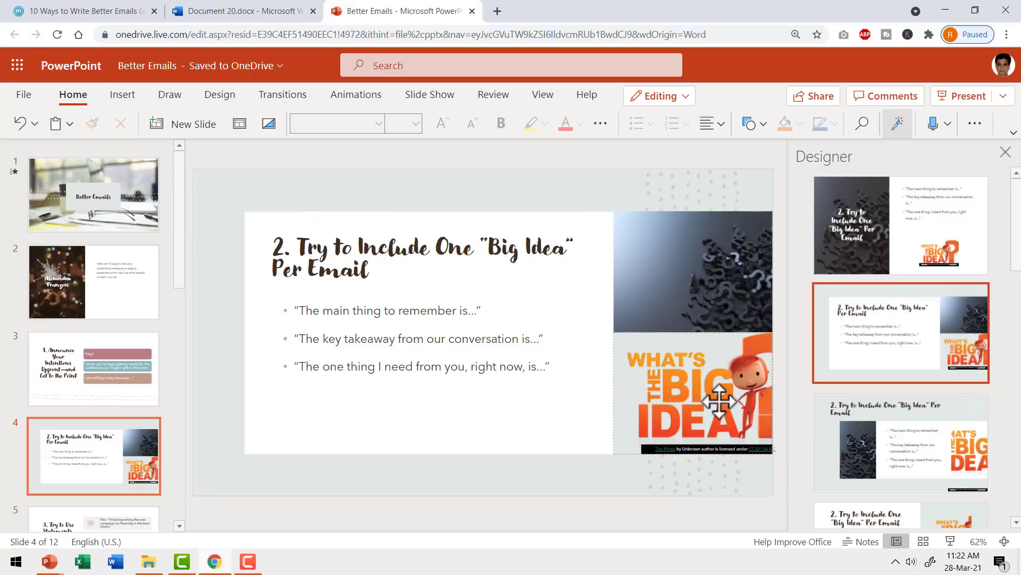
Delete the question-mark photo from slide 4 and apply the first design idea.
left_click(704, 247)
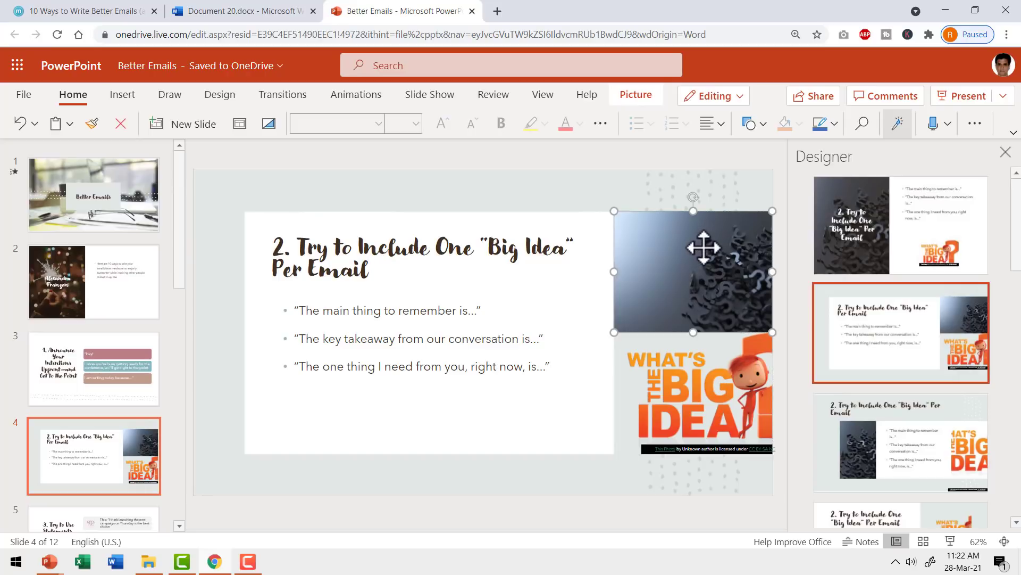
key("Delete")
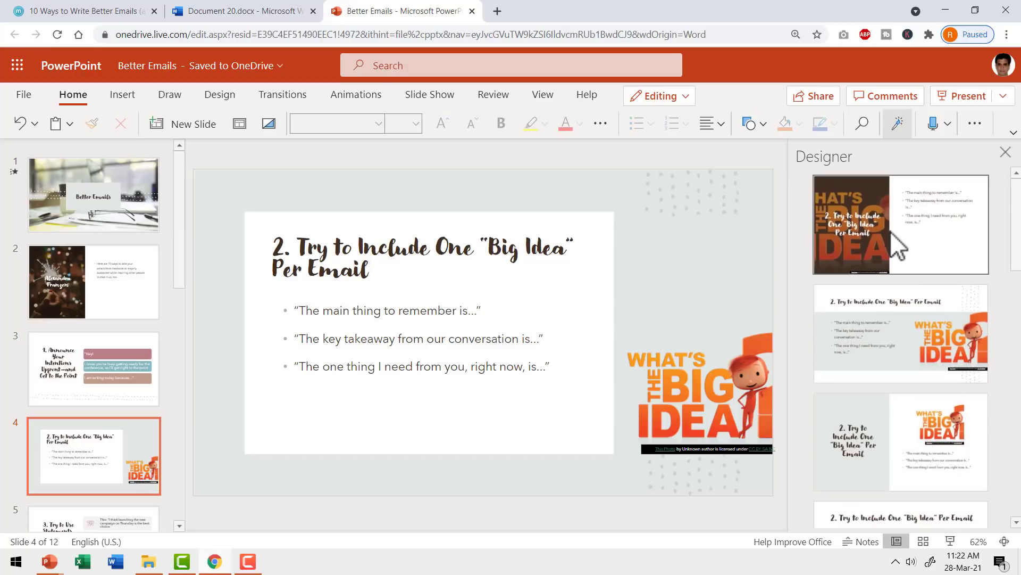
left_click(896, 247)
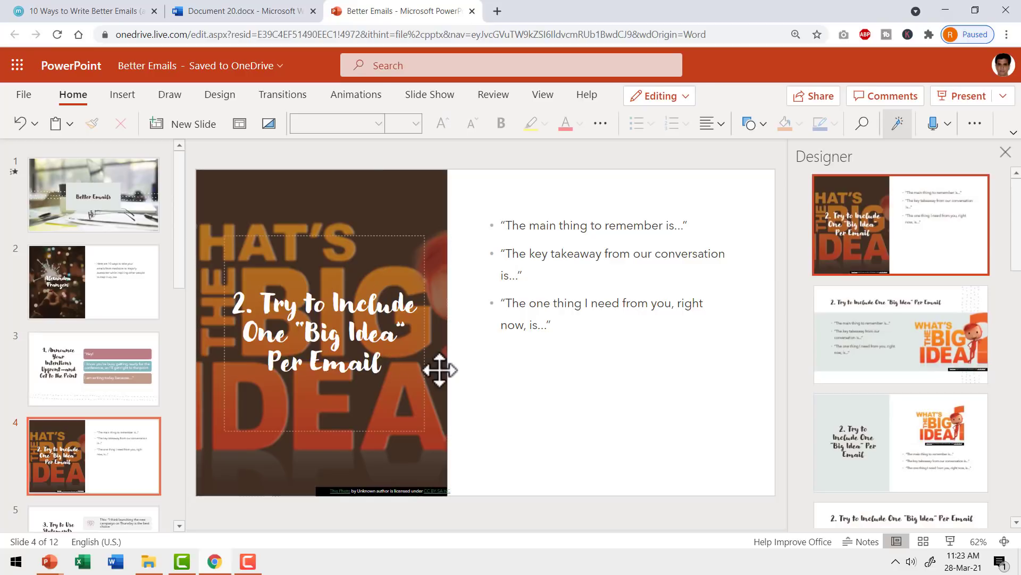
Switch to Slide Sorter and scroll through the 12 slide thumbnails.
left_click(923, 541)
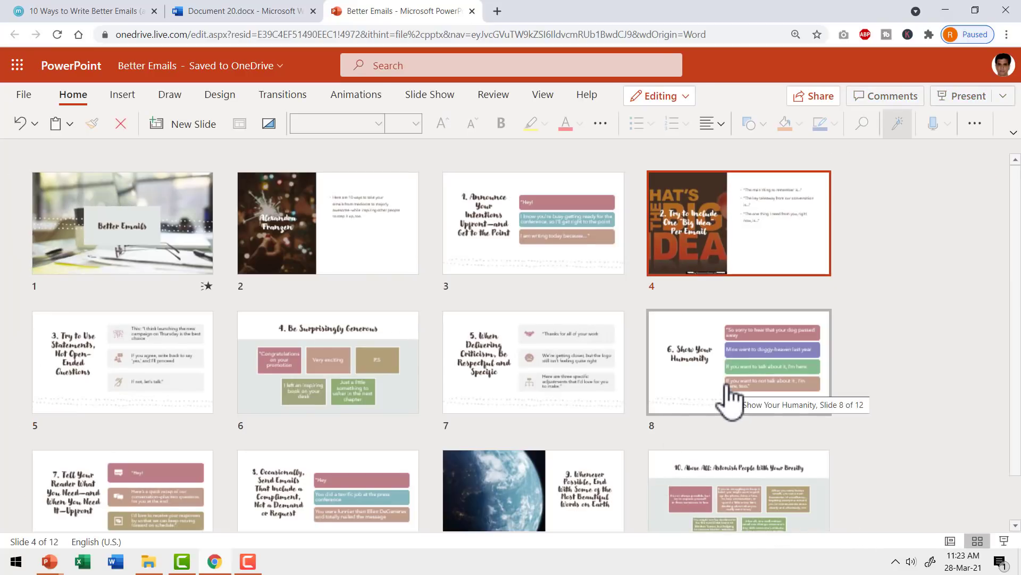
scroll(729, 396, "down", 1)
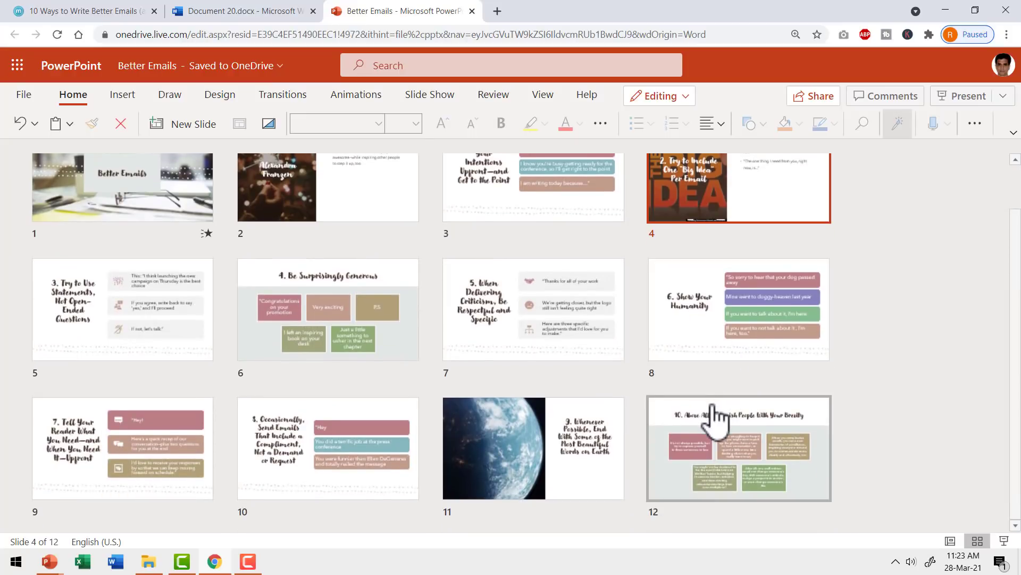
scroll(714, 417, "up", 1)
scroll(692, 456, "down", 1)
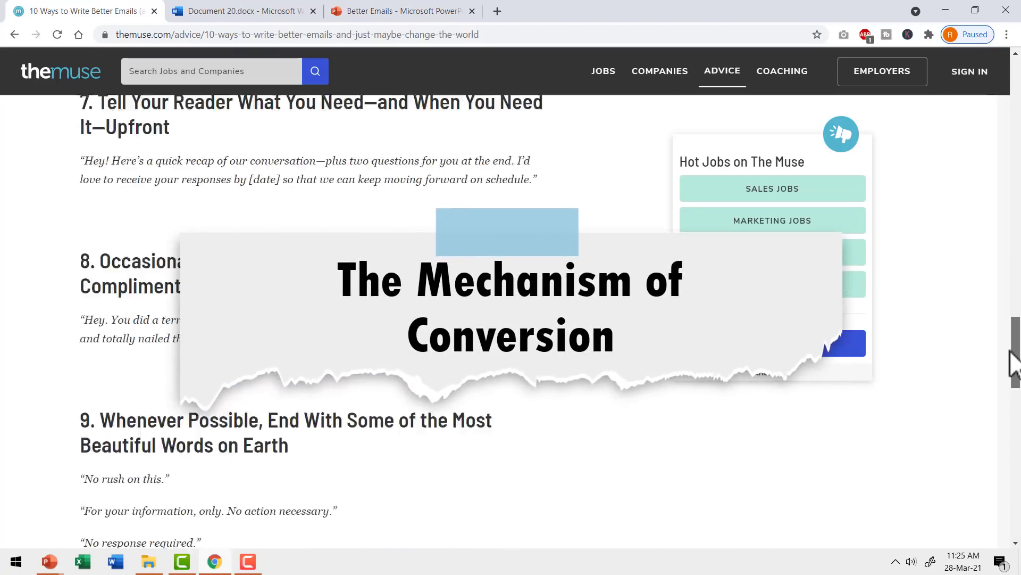
Scroll The Muse article back up to its title, then return to the Better Emails presentation.
left_click_drag(1015, 340, 1008, 231)
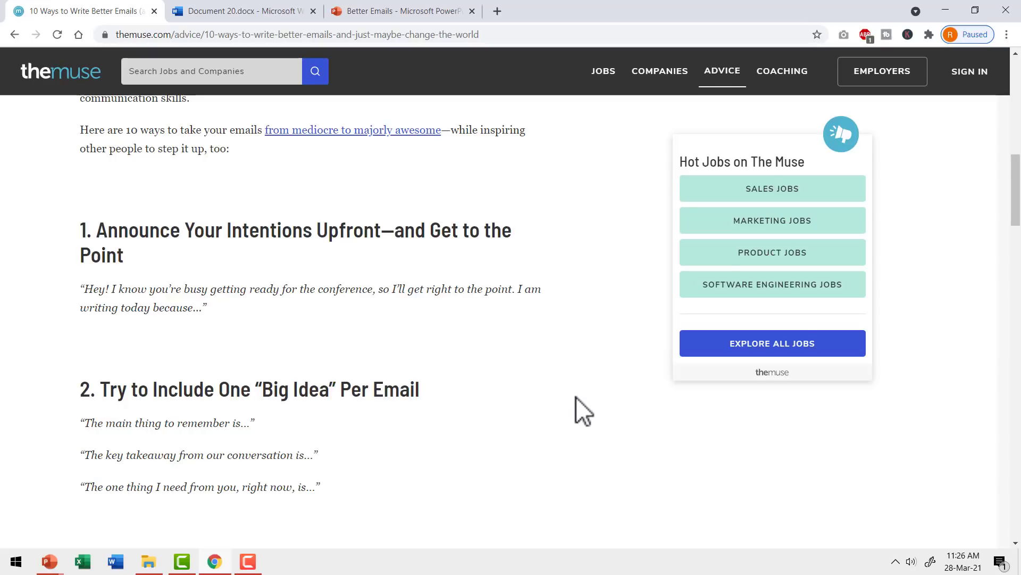
scroll(576, 397, "up", 6)
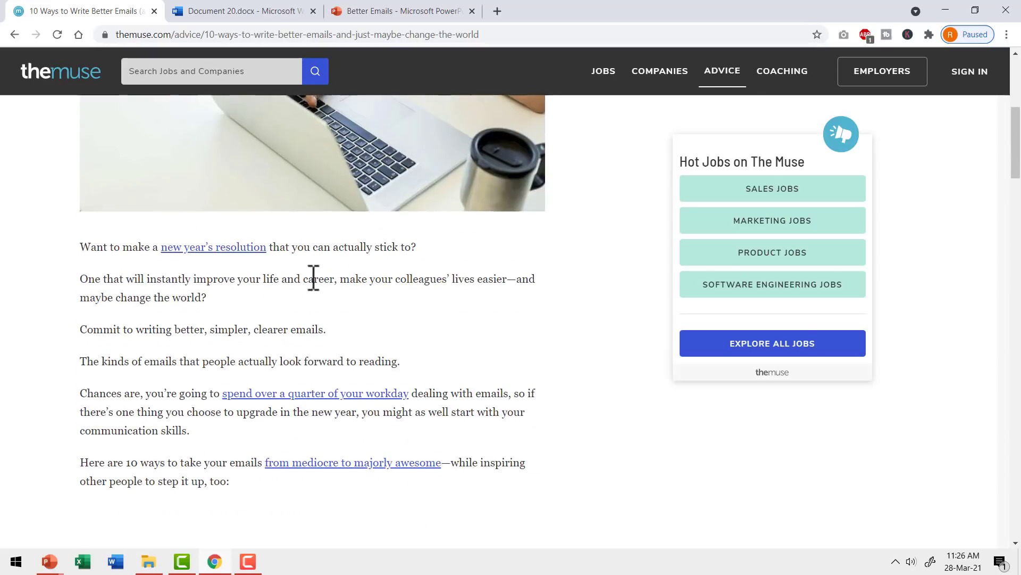
scroll(313, 278, "up", 5)
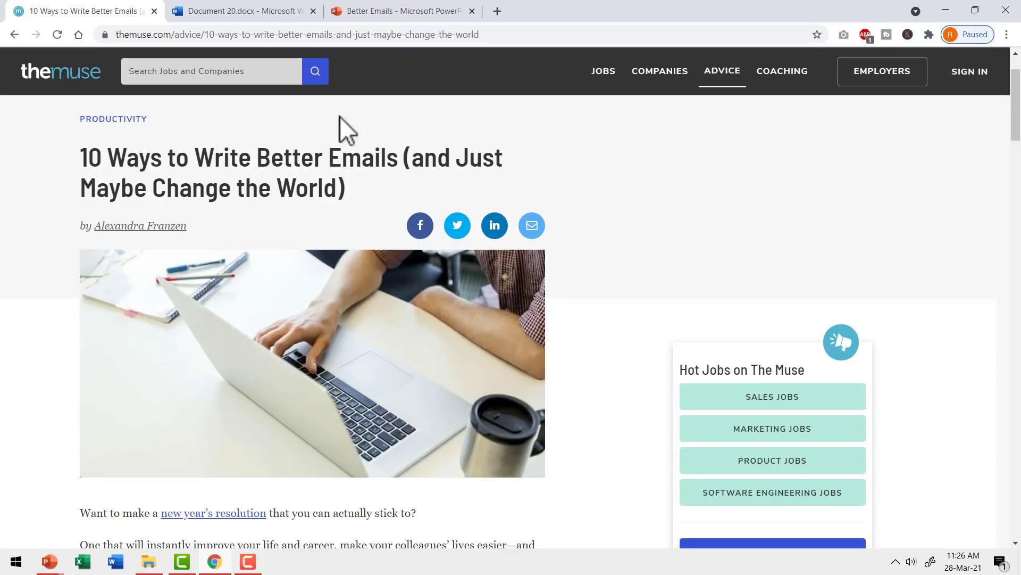
left_click(427, 13)
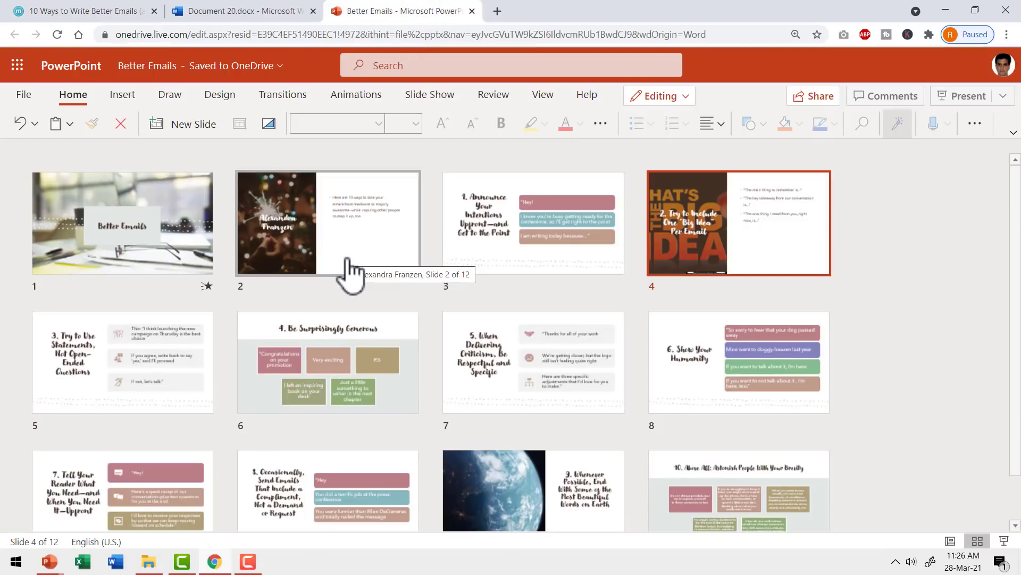
Open slide 2 for editing and scroll its design ideas down to the picture suggestions.
double_click(370, 267)
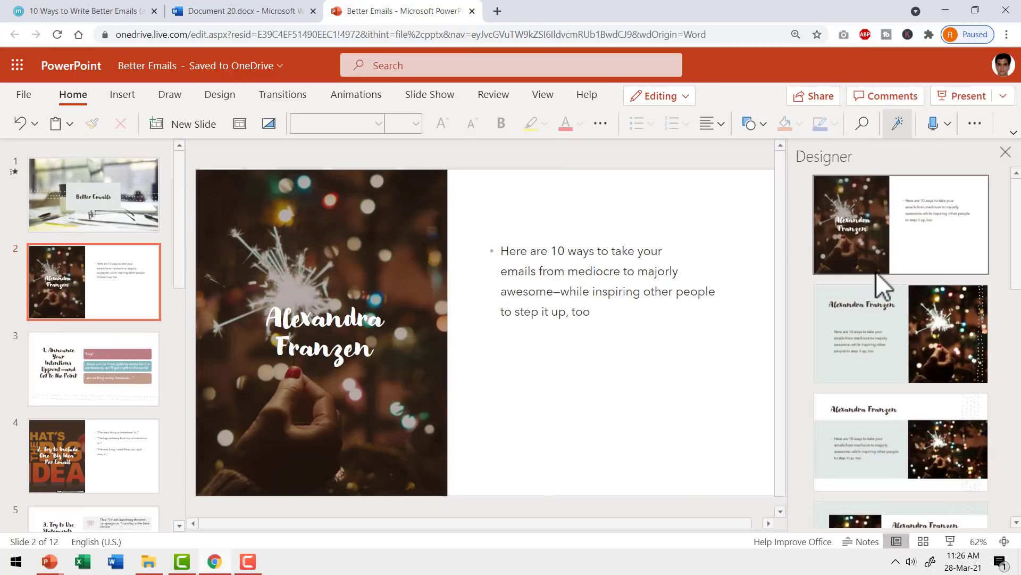
scroll(882, 283, "down", 5)
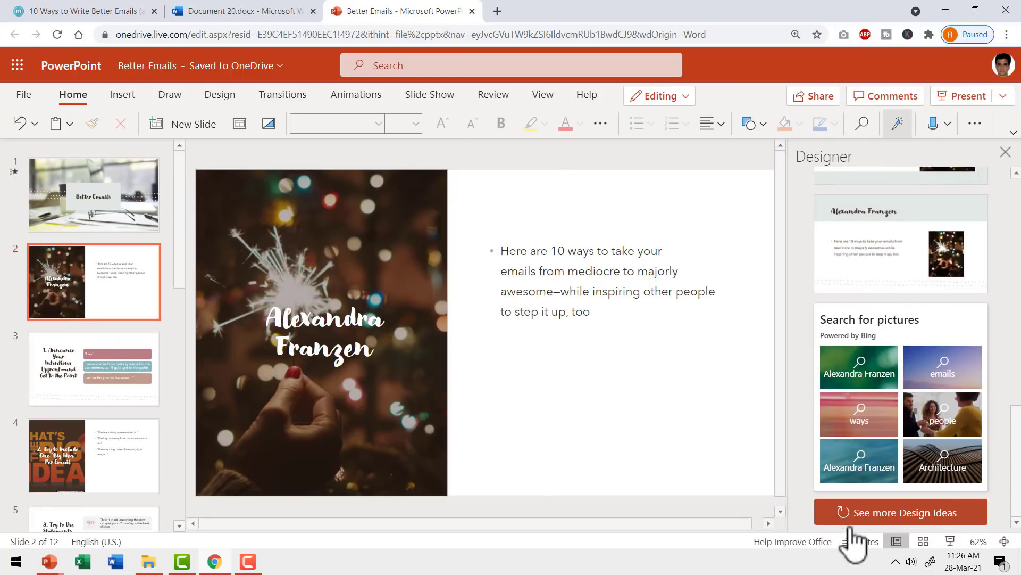